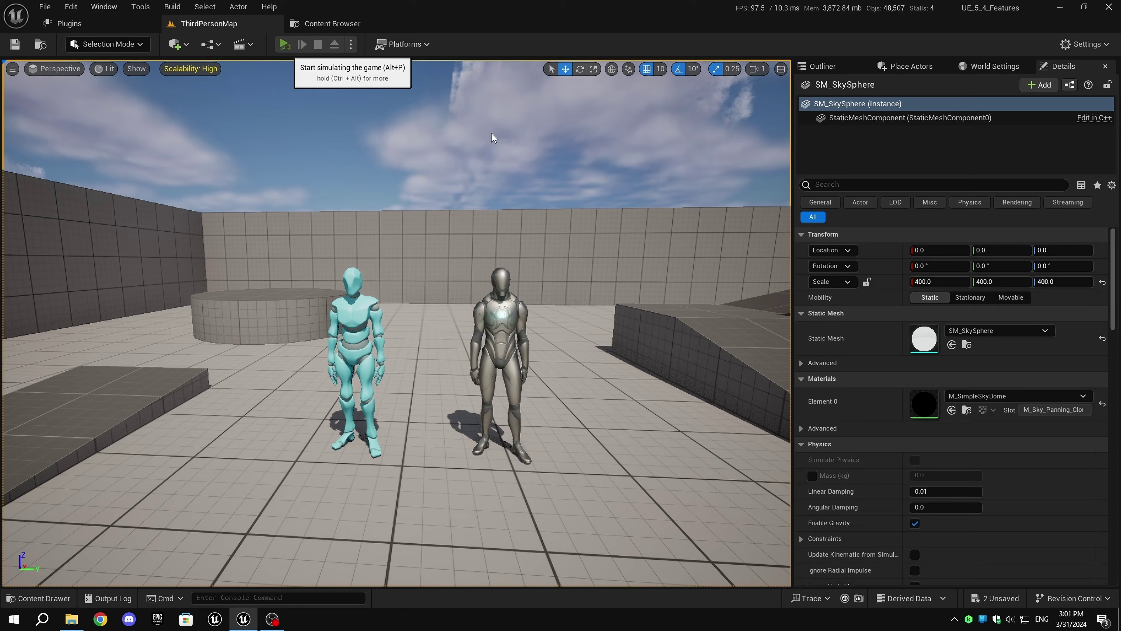
Simulate the ThirdPersonMap level and examine the two characters' matching dance animations from different viewpoints.
{"action": "key", "text": "alt+p"}
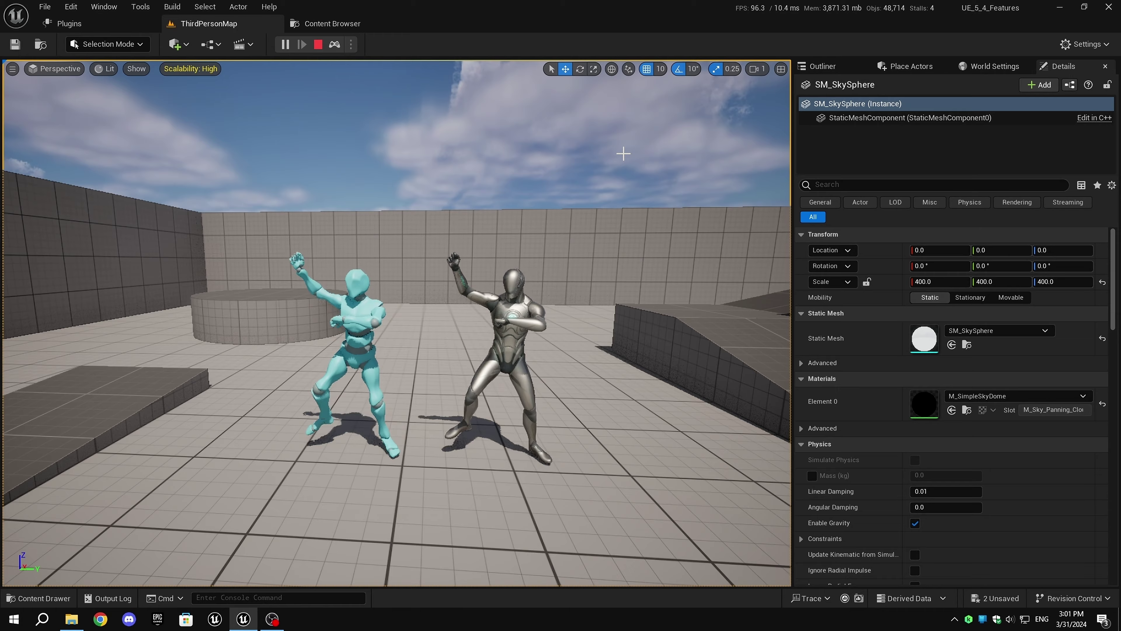
{"action": "key", "text": "d"}
{"action": "mouse_move", "coordinate": [434, 396]}
{"action": "right_mouse_down"}
{"action": "mouse_move", "coordinate": [382, 402]}
{"action": "mouse_move", "coordinate": [452, 400]}
{"action": "right_mouse_up"}
{"action": "key", "text": "a"}
{"action": "key", "text": "a"}
{"action": "key", "text": "a"}
{"action": "key", "text": "s"}
{"action": "left_click_drag", "start_coordinate": [428, 346], "coordinate": [428, 289]}
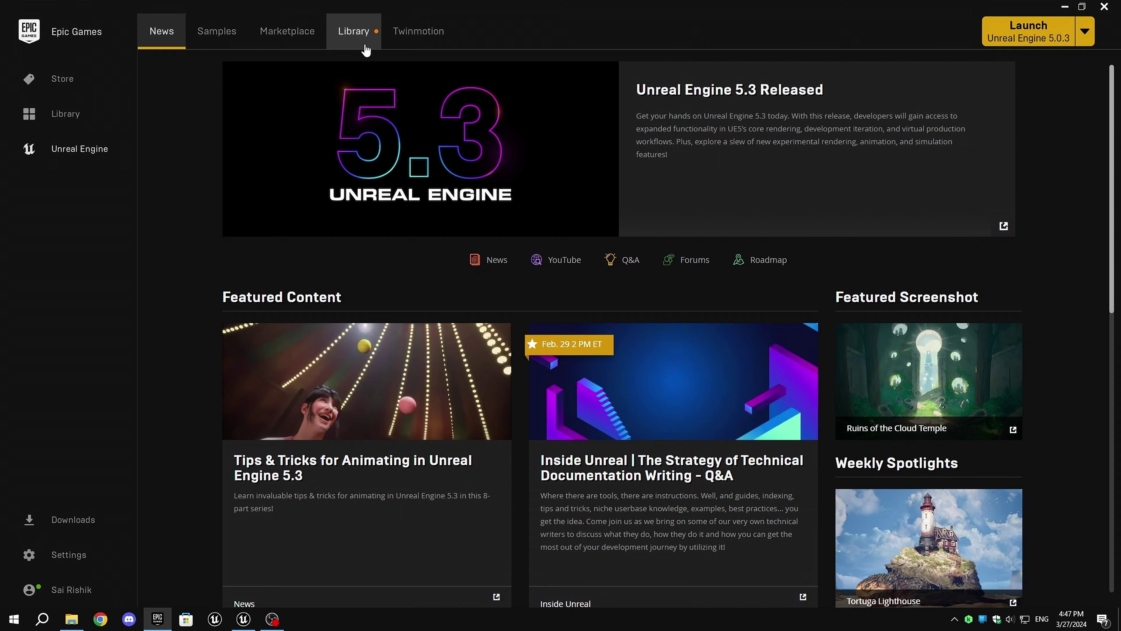
In the Epic Games Launcher library, check which engine versions can be added, discard the extra version slot and close the launcher.
{"action": "left_click", "coordinate": [357, 32]}
{"action": "left_click", "coordinate": [265, 80]}
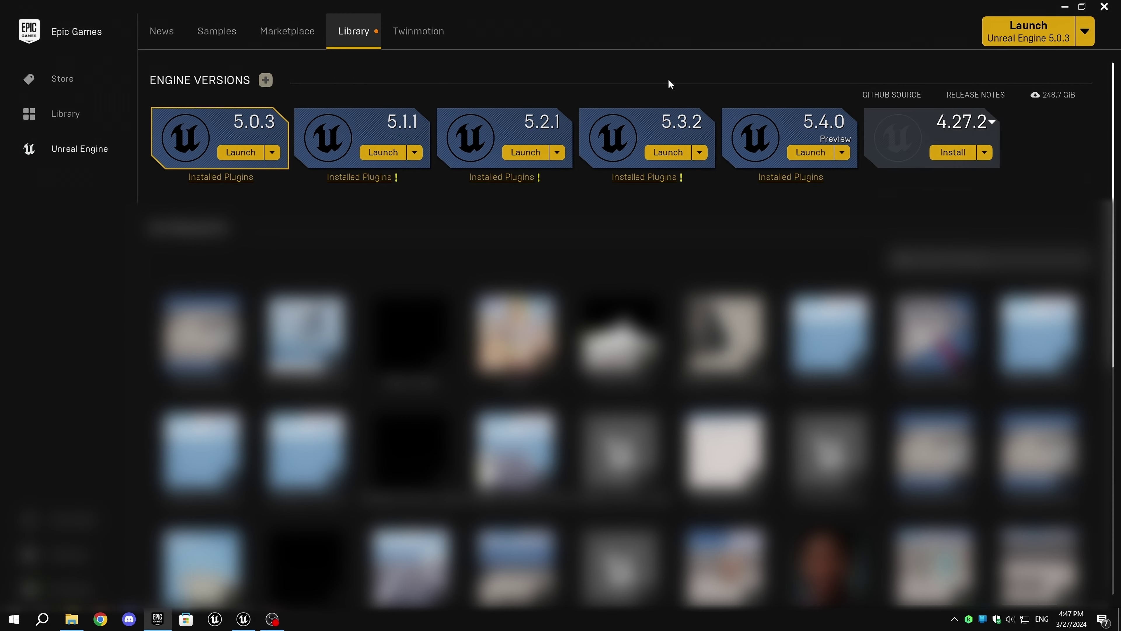
{"action": "left_click", "coordinate": [992, 122]}
{"action": "scroll", "coordinate": [971, 199], "scroll_direction": "down", "scroll_amount": 6}
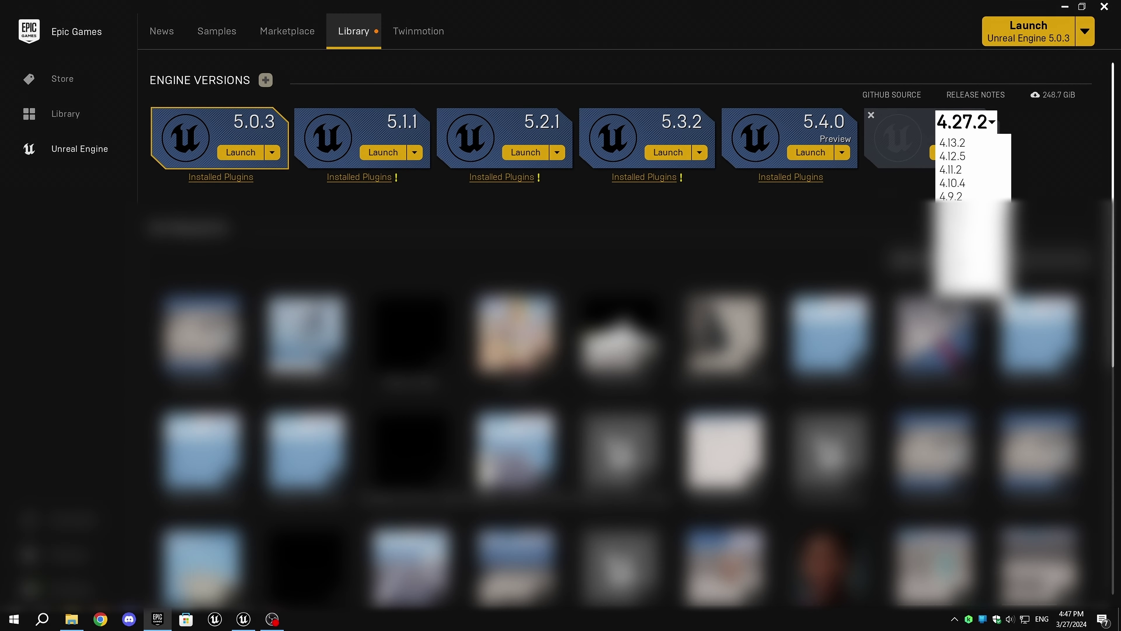
{"action": "scroll", "coordinate": [971, 260], "scroll_direction": "down", "scroll_amount": 5}
{"action": "scroll", "coordinate": [971, 260], "scroll_direction": "up", "scroll_amount": 9}
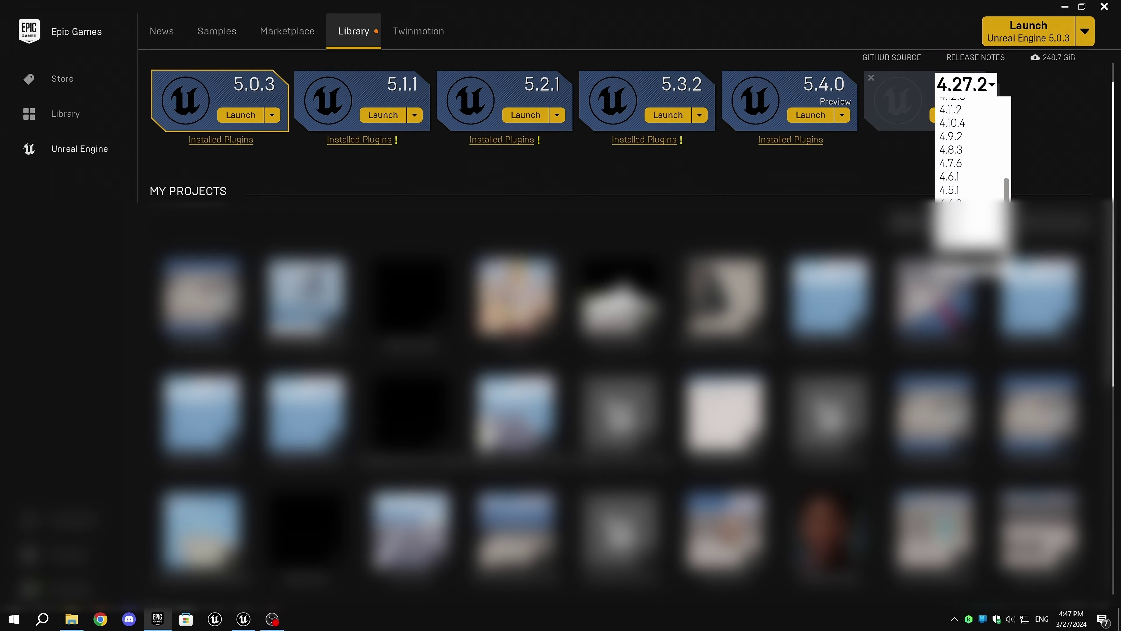
{"action": "scroll", "coordinate": [971, 168], "scroll_direction": "up", "scroll_amount": 5}
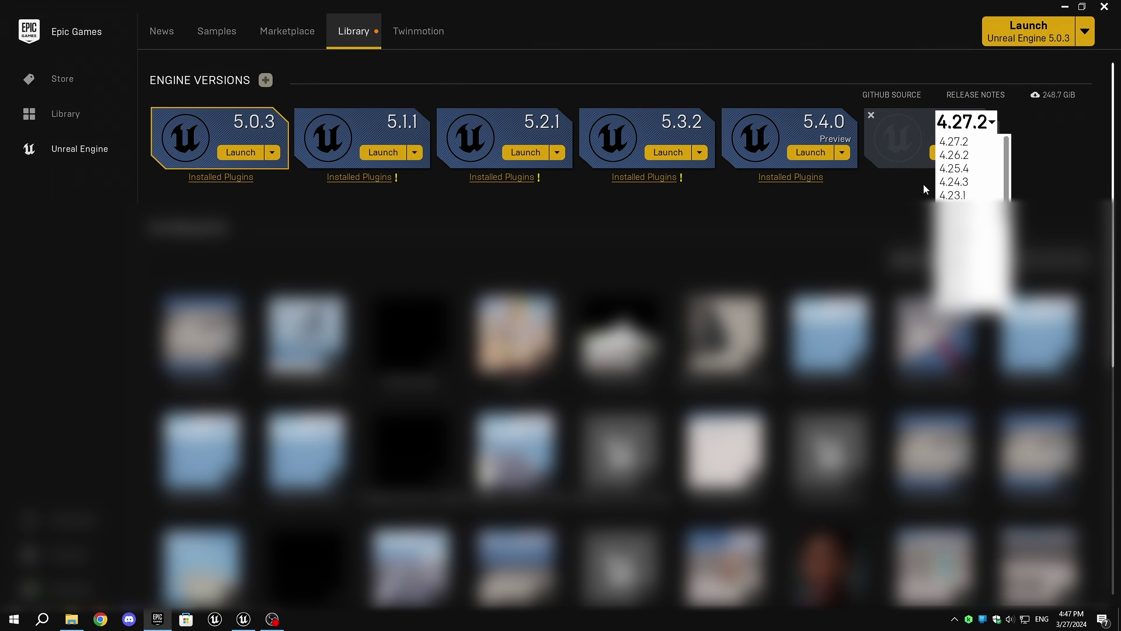
{"action": "left_click", "coordinate": [988, 129]}
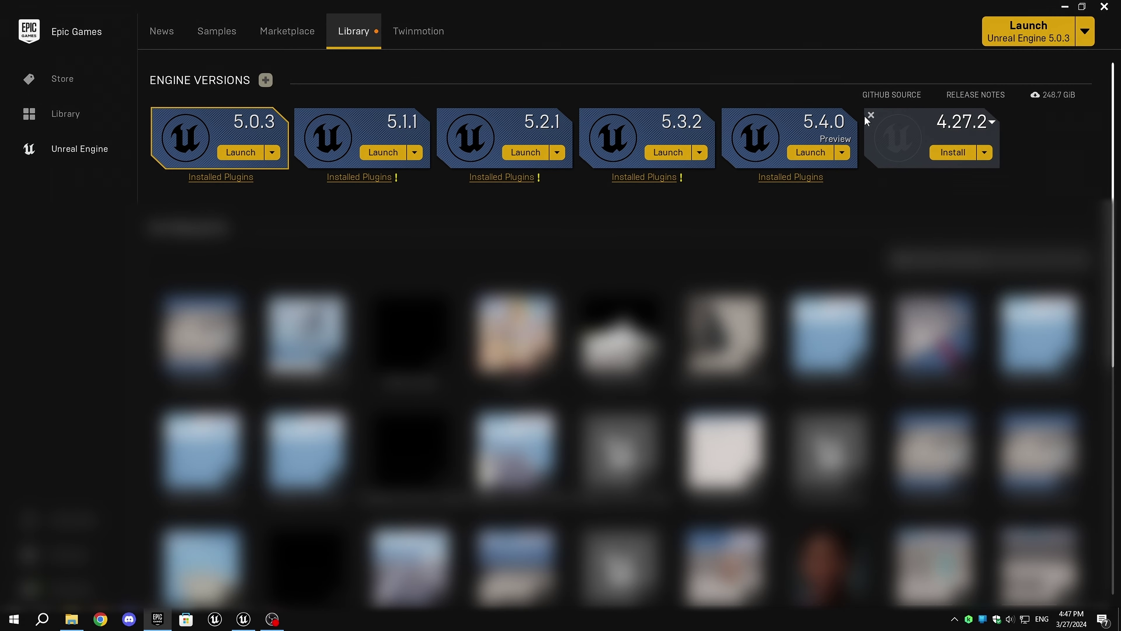
{"action": "left_click", "coordinate": [871, 117]}
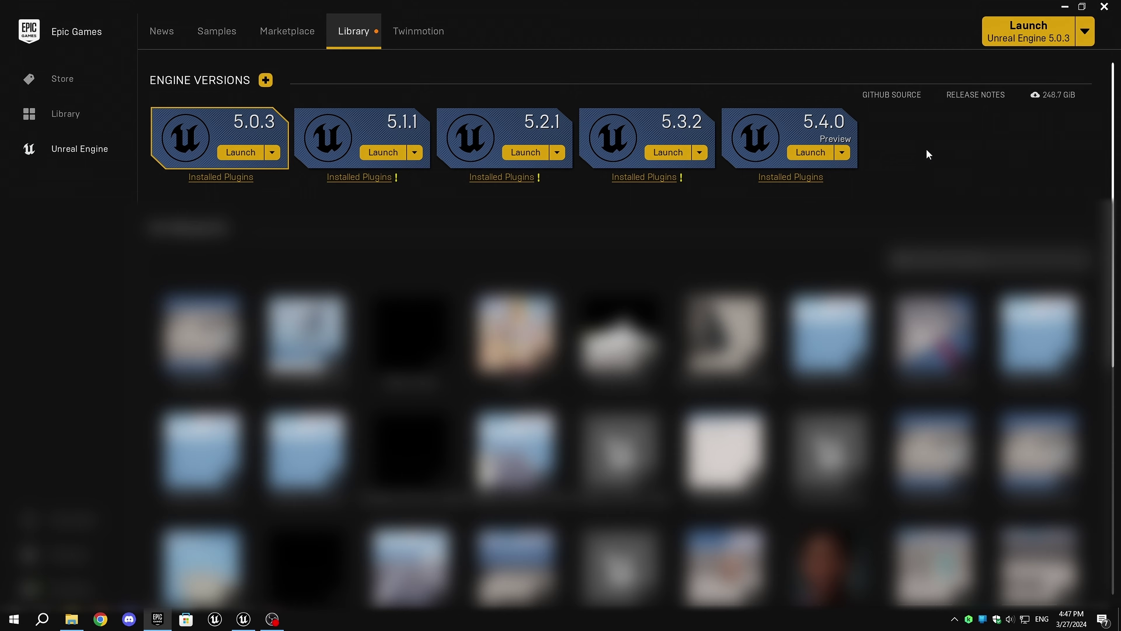
{"action": "left_click", "coordinate": [1103, 6]}
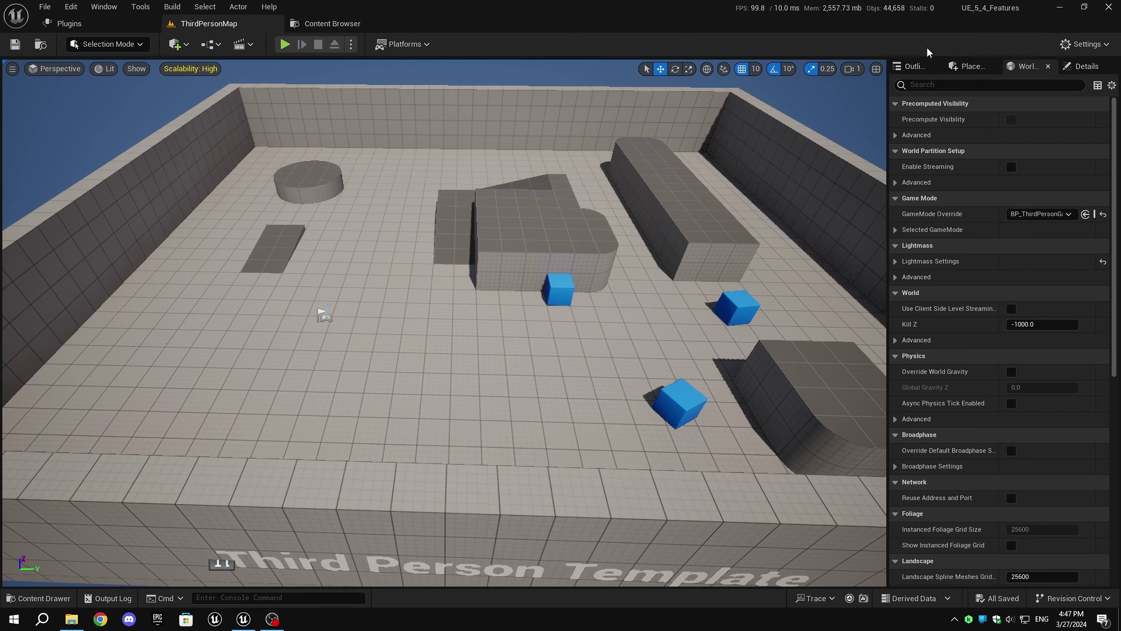
{"action": "left_click", "coordinate": [322, 25]}
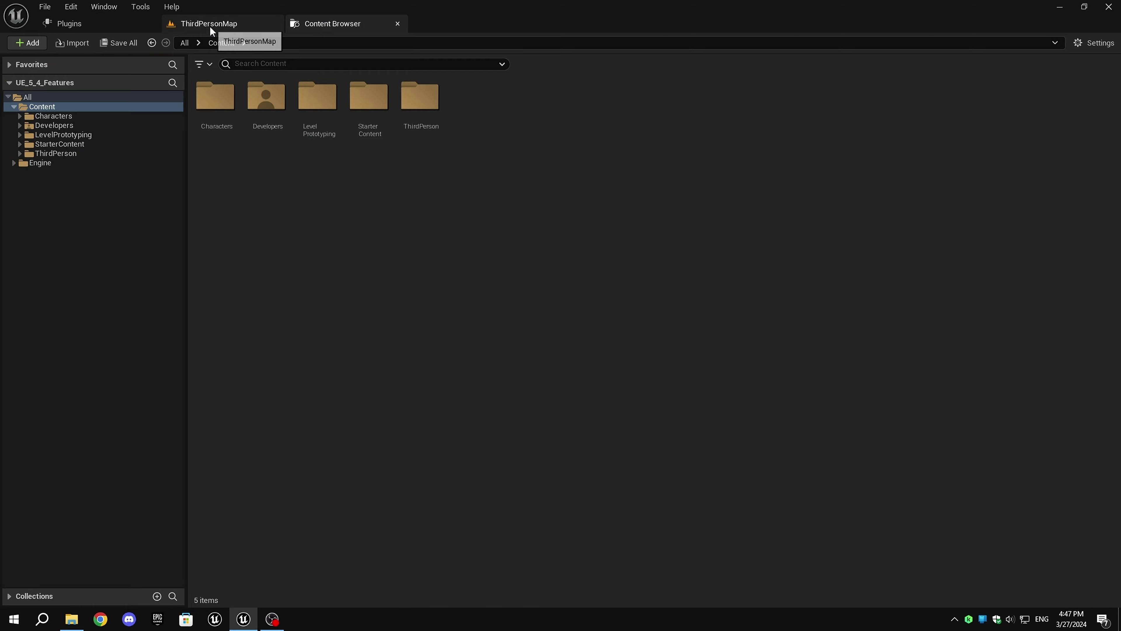
{"action": "left_click", "coordinate": [70, 24]}
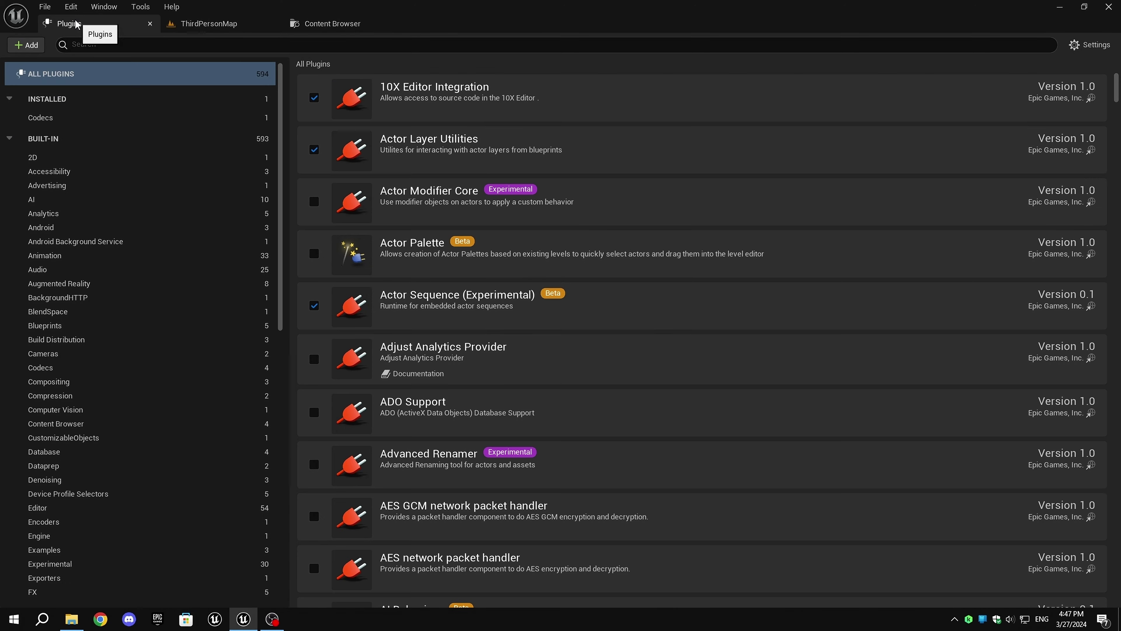
{"action": "left_click", "coordinate": [221, 24]}
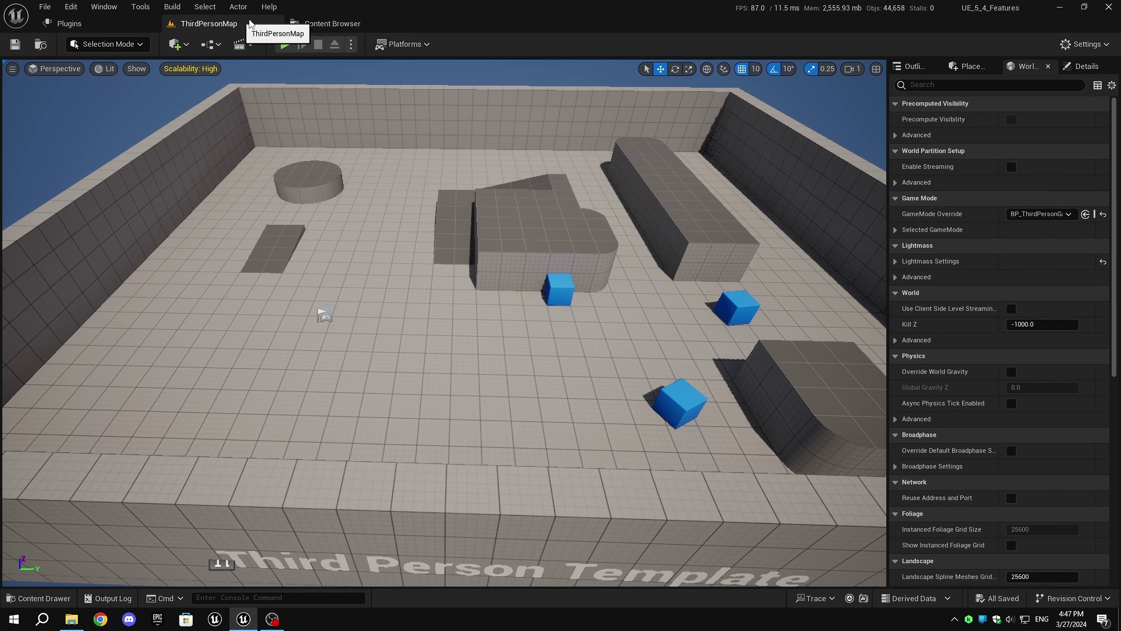
Create a folder named Mixamo in the project's Content folder and open it.
{"action": "left_click", "coordinate": [333, 26]}
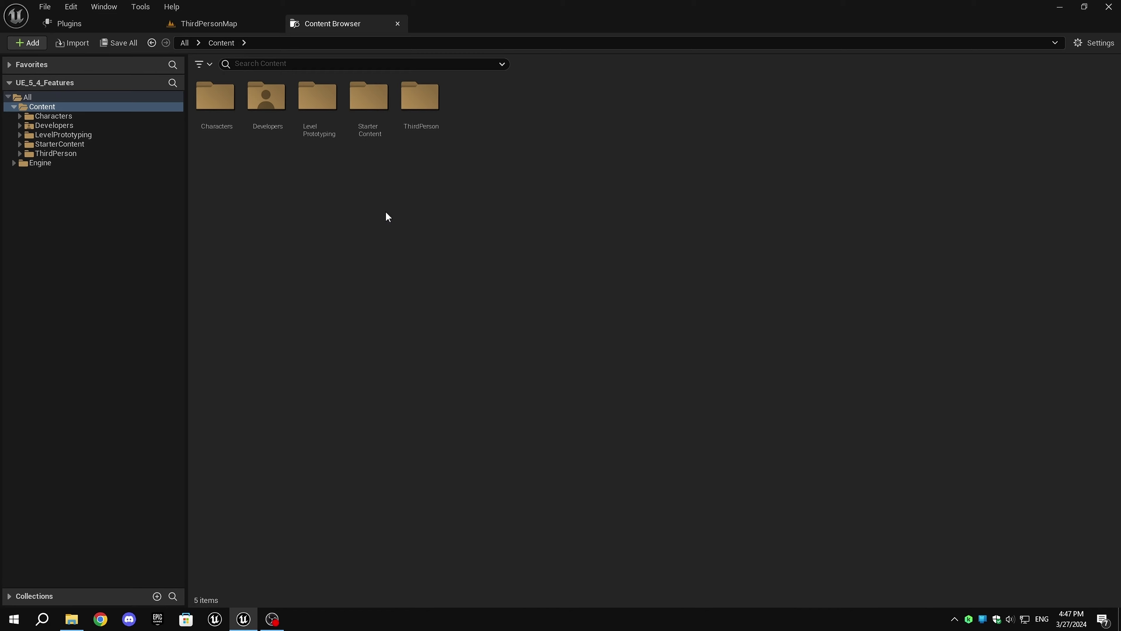
{"action": "key", "text": "ctrl+shift+n"}
{"action": "type", "text": "Mixamo"}
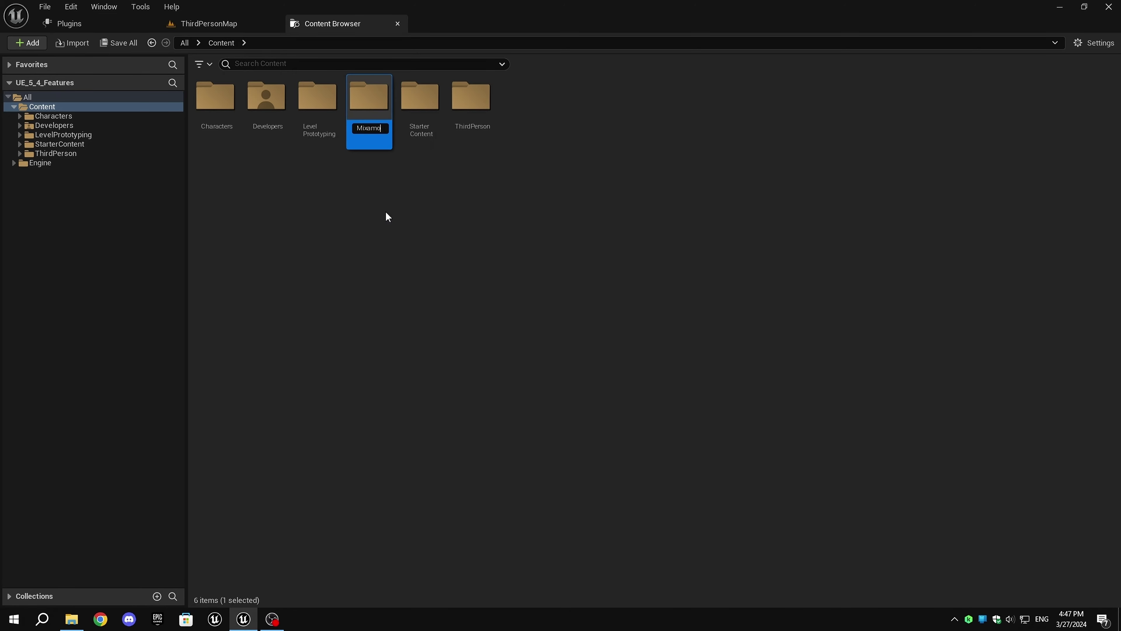
{"action": "key", "text": "Return"}
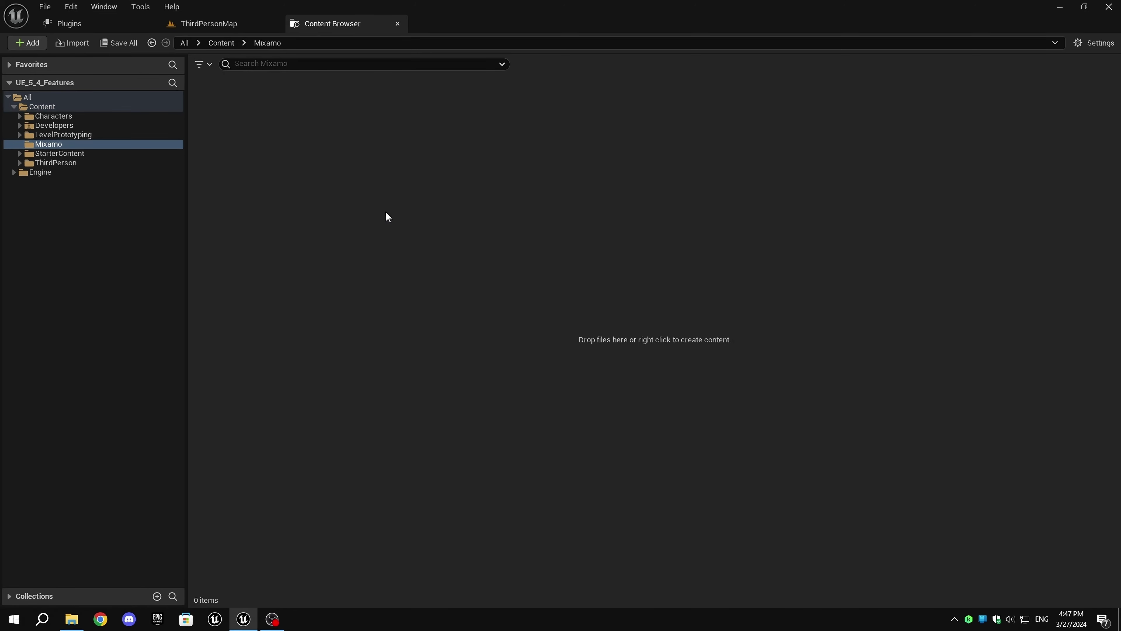
Import Y Bot.fbx from the Mixamo Retarget folder into the Mixamo folder as a skeletal mesh with the default options.
{"action": "left_click", "coordinate": [77, 620]}
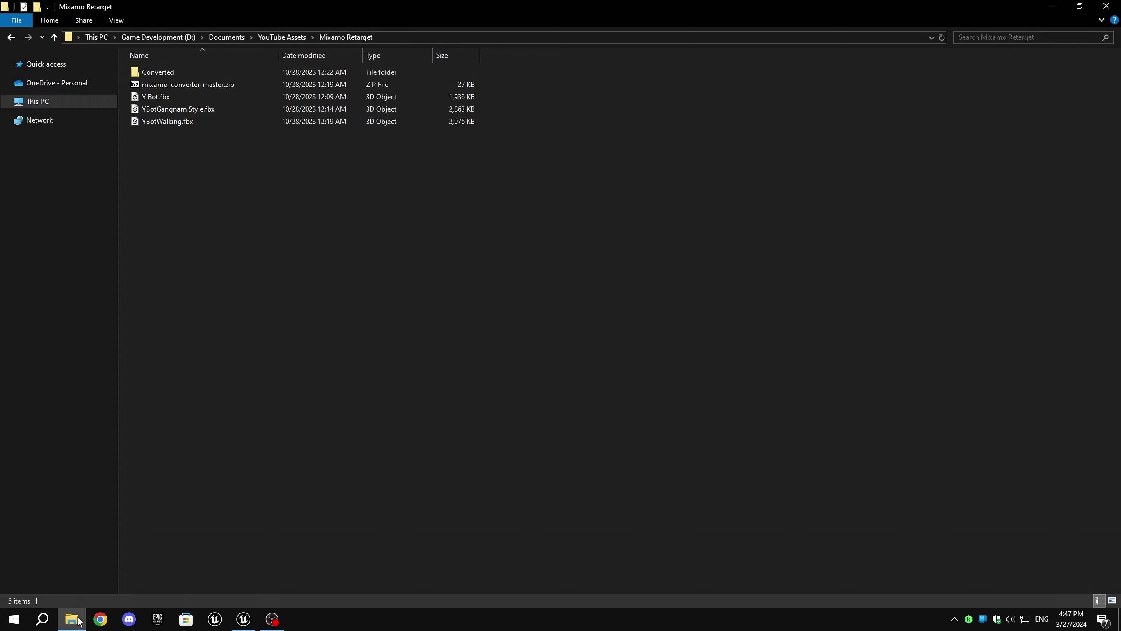
{"action": "left_click_drag", "start_coordinate": [373, 5], "coordinate": [809, 125]}
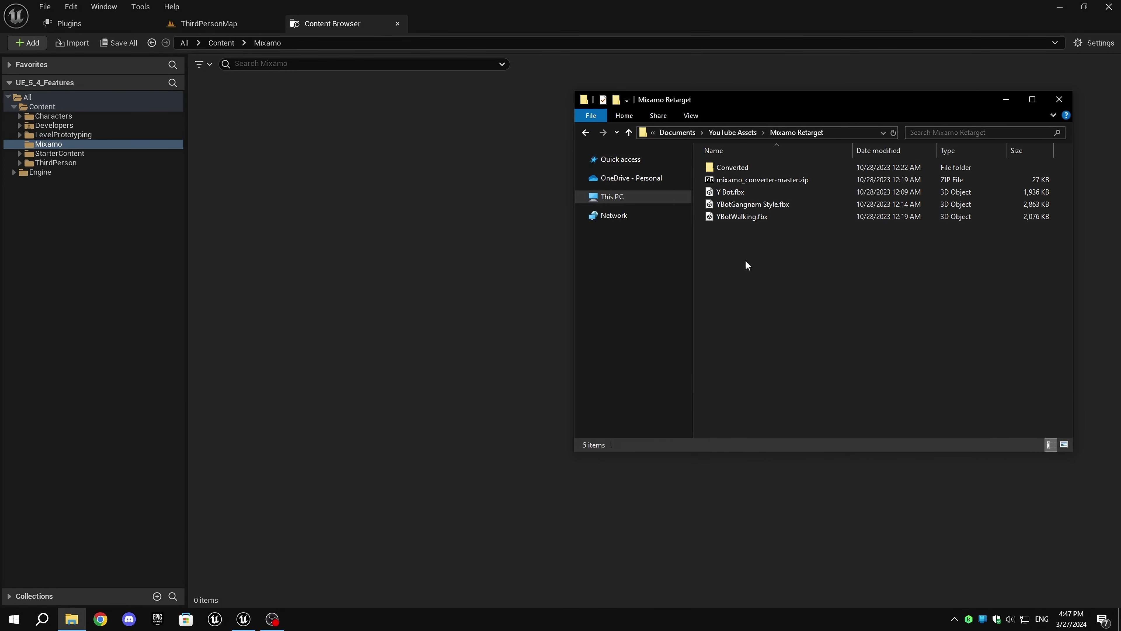
{"action": "left_click_drag", "start_coordinate": [746, 267], "coordinate": [403, 226]}
{"action": "left_click", "coordinate": [755, 238]}
{"action": "left_click", "coordinate": [1006, 99]}
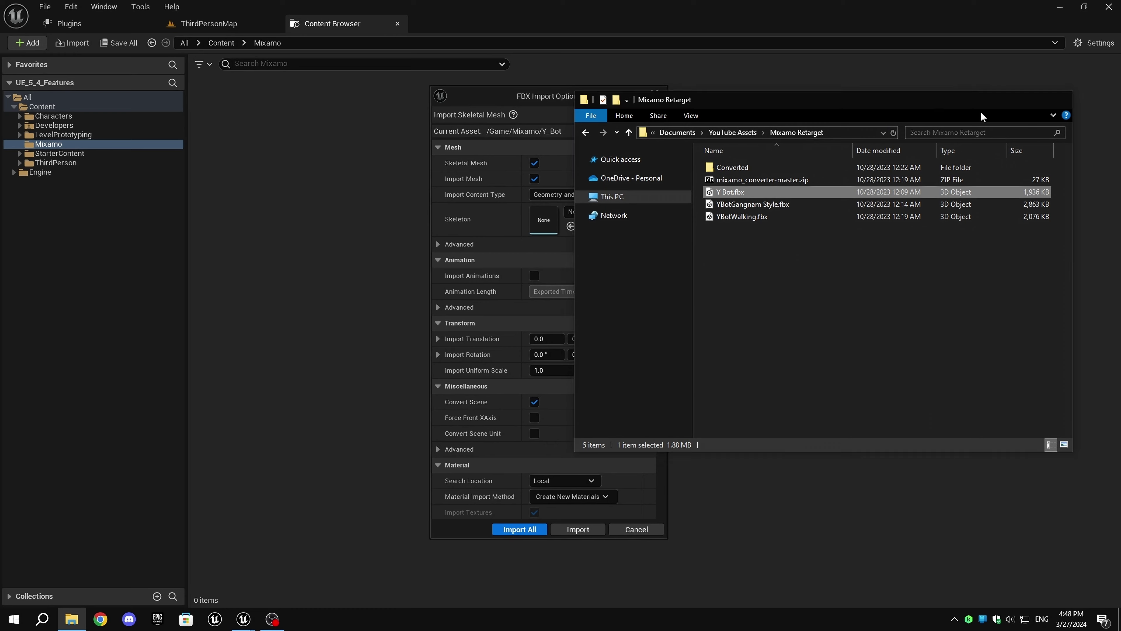
{"action": "left_click", "coordinate": [526, 530]}
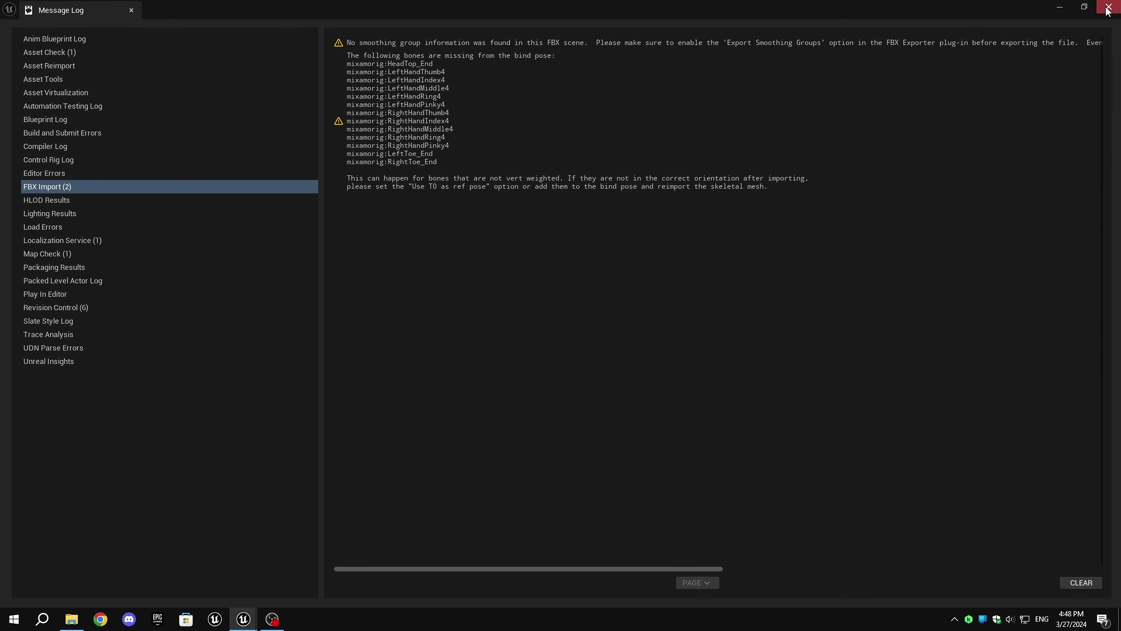
{"action": "left_click", "coordinate": [1108, 7]}
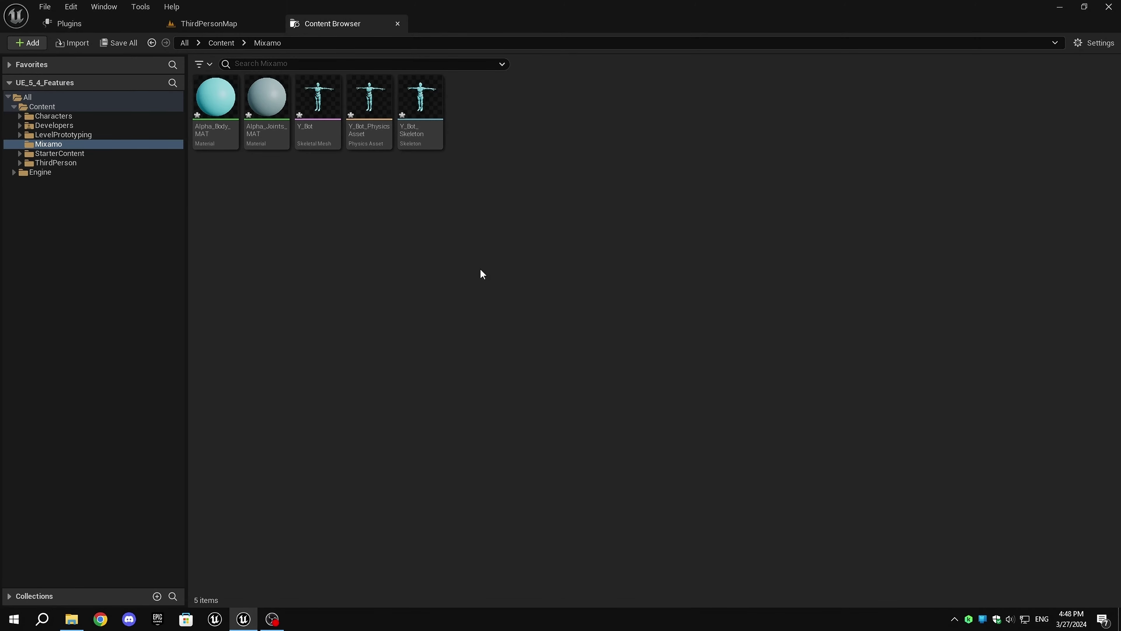
Import YBotGangnam Style.fbx and YBotWalking.fbx into the Mixamo folder as animations using Y_Bot_Skeleton, without importing the mesh.
{"action": "key", "text": "alt+Tab"}
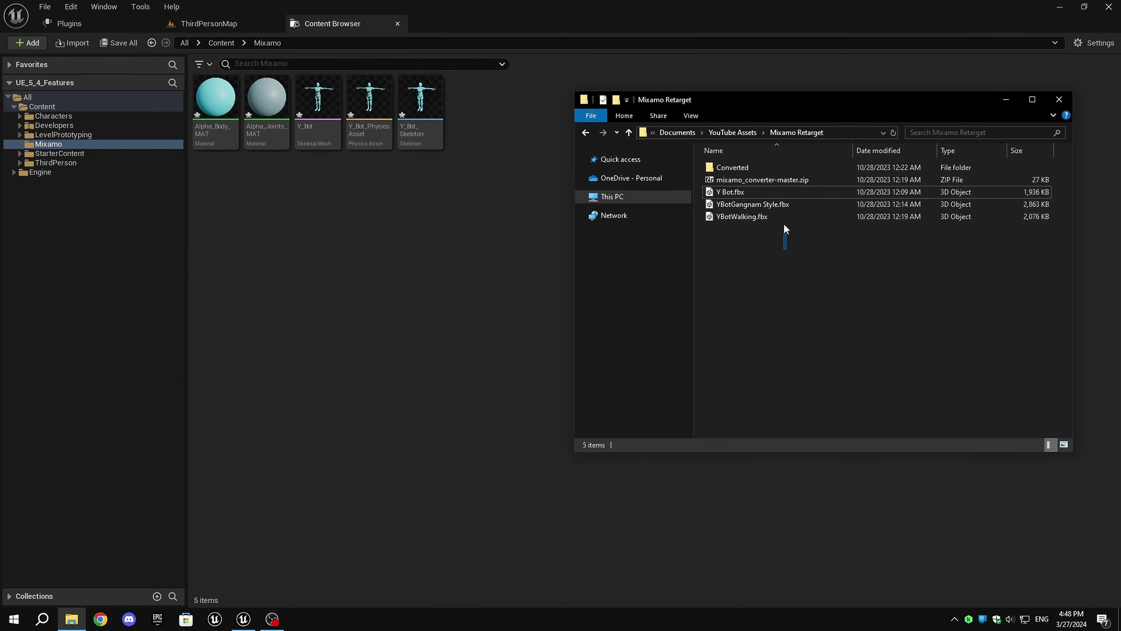
{"action": "mouse_move", "coordinate": [784, 224]}
{"action": "left_mouse_down"}
{"action": "mouse_move", "coordinate": [781, 196]}
{"action": "mouse_move", "coordinate": [773, 205]}
{"action": "left_mouse_up"}
{"action": "left_click_drag", "start_coordinate": [428, 294], "coordinate": [429, 296]}
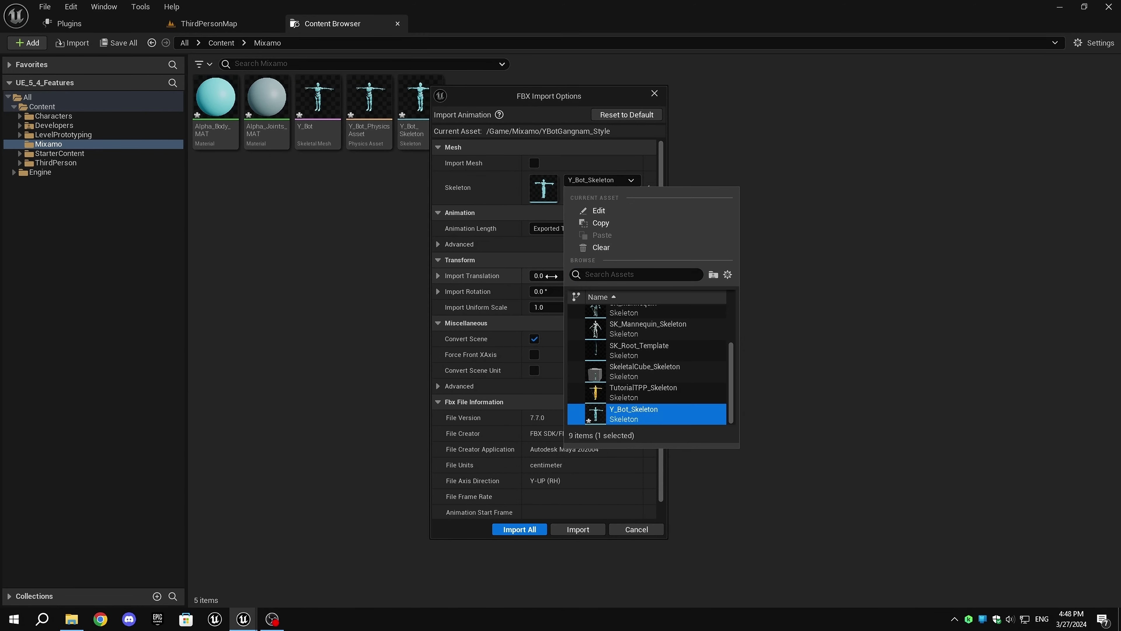
{"action": "left_click", "coordinate": [488, 187]}
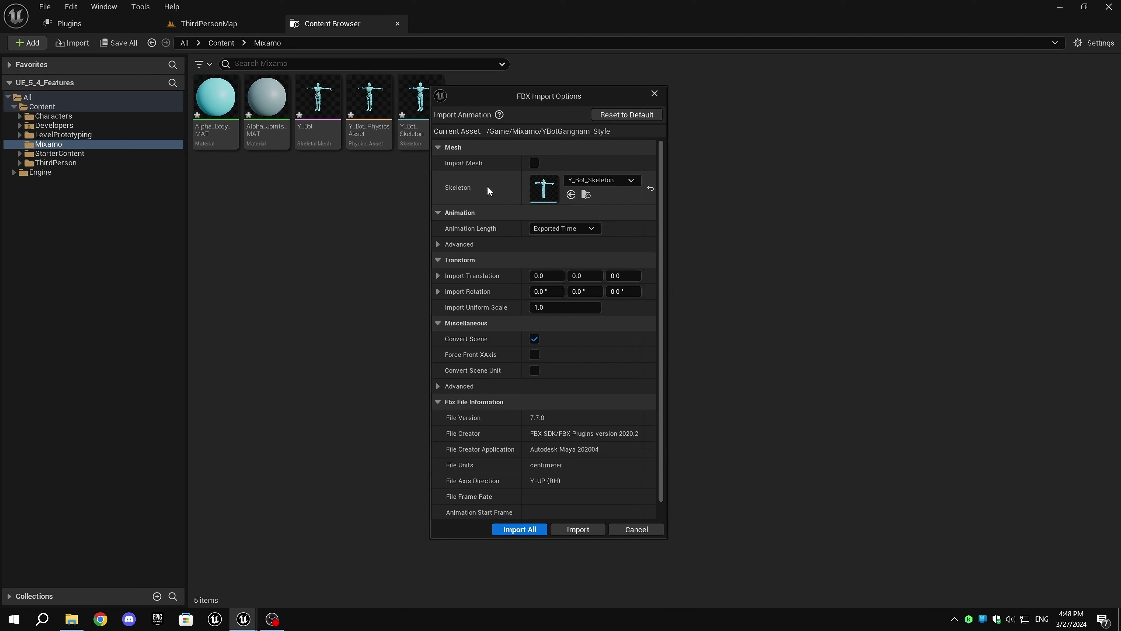
{"action": "scroll", "coordinate": [500, 344], "scroll_direction": "down", "scroll_amount": 1}
{"action": "left_click", "coordinate": [530, 532]}
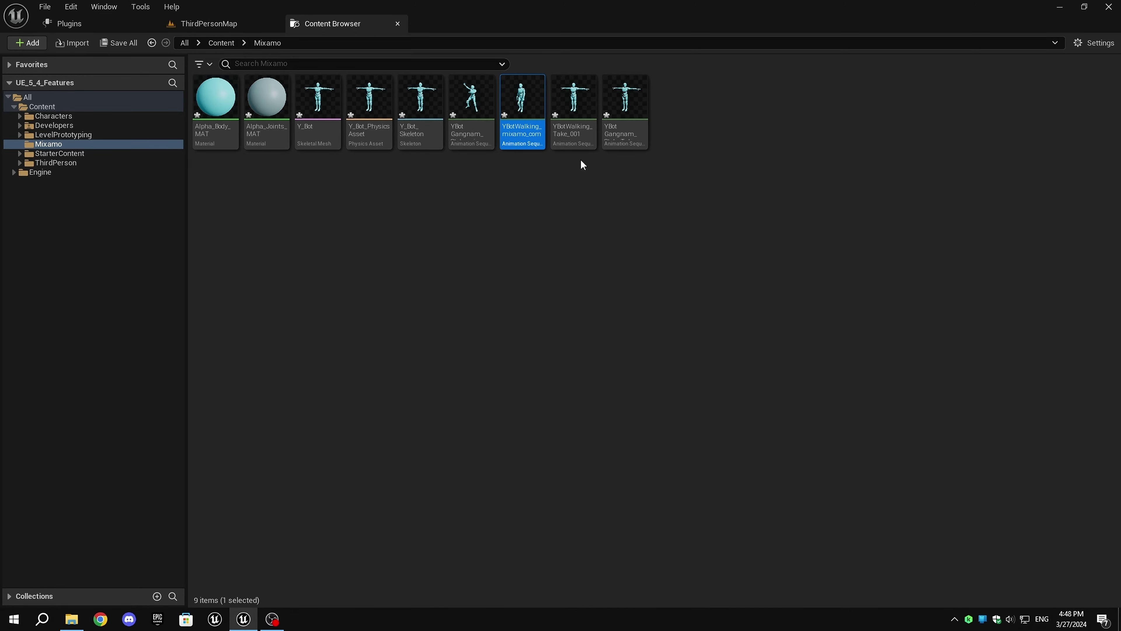
Force delete the YBotWalking_Take_001 and YBotGangnam_Style_Take_001 animation sequences.
{"action": "left_click", "coordinate": [578, 148]}
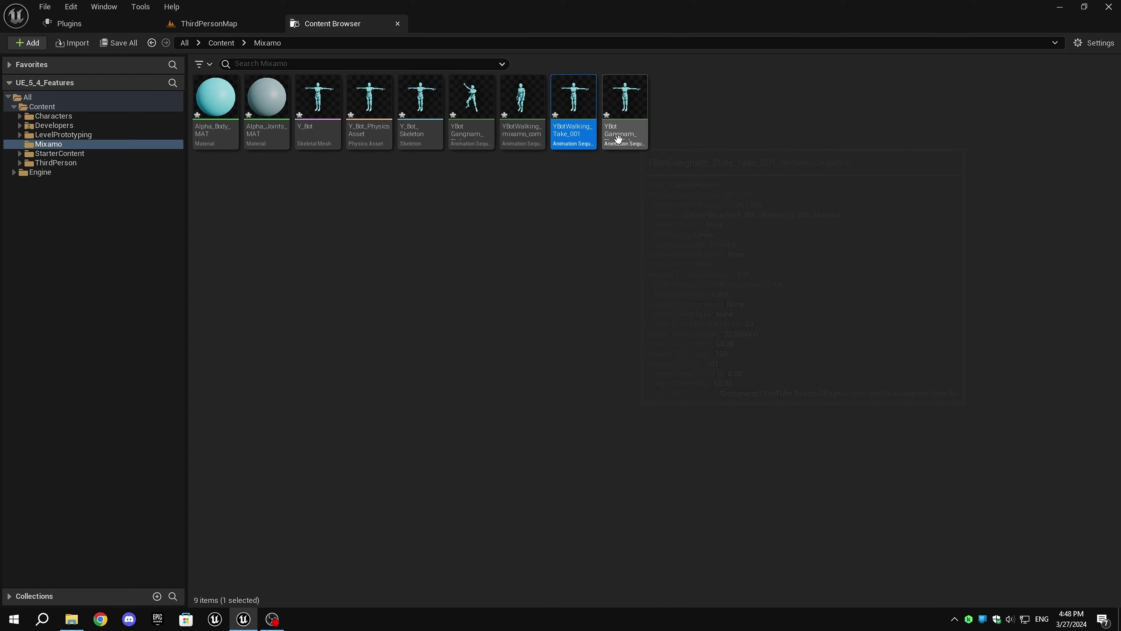
{"action": "left_click", "coordinate": [625, 133], "text": "ctrl"}
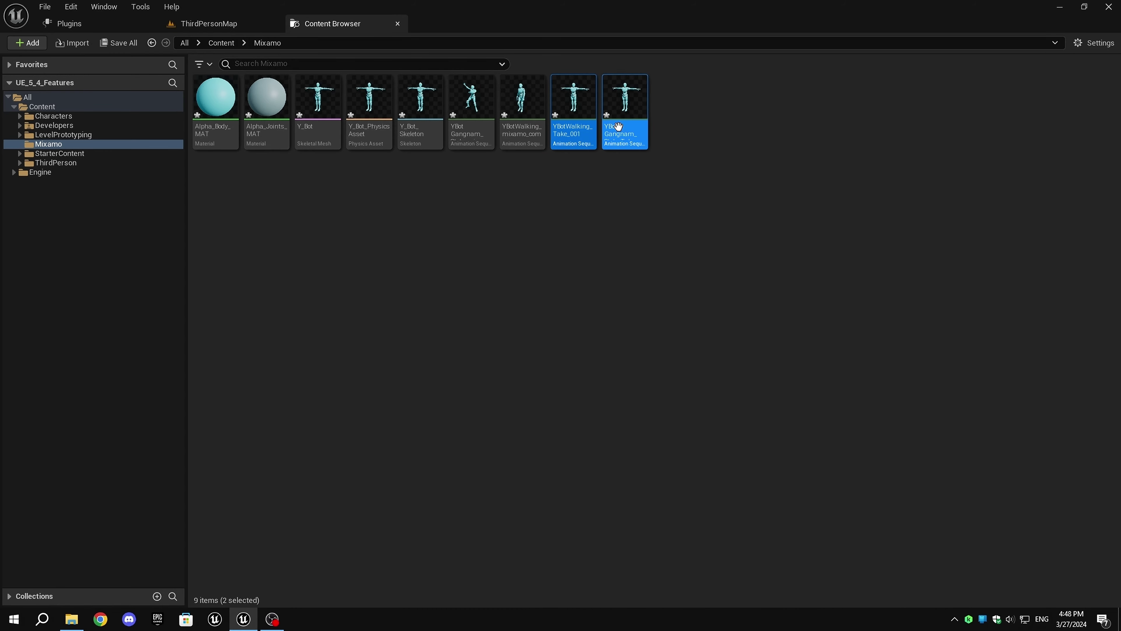
{"action": "key", "text": "Delete"}
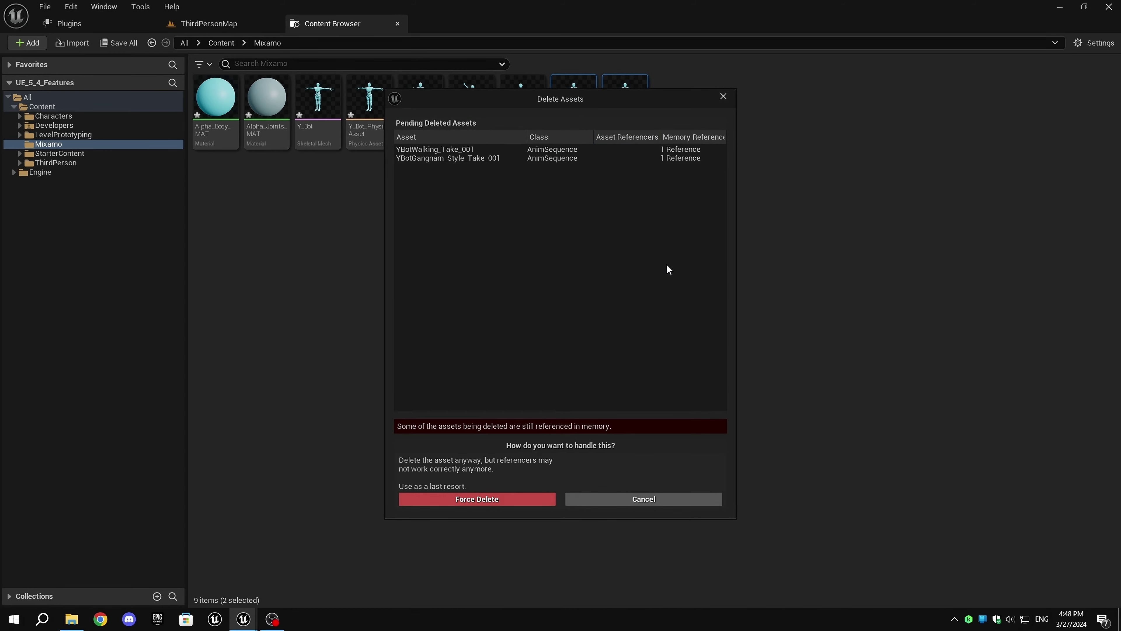
{"action": "left_click", "coordinate": [446, 498]}
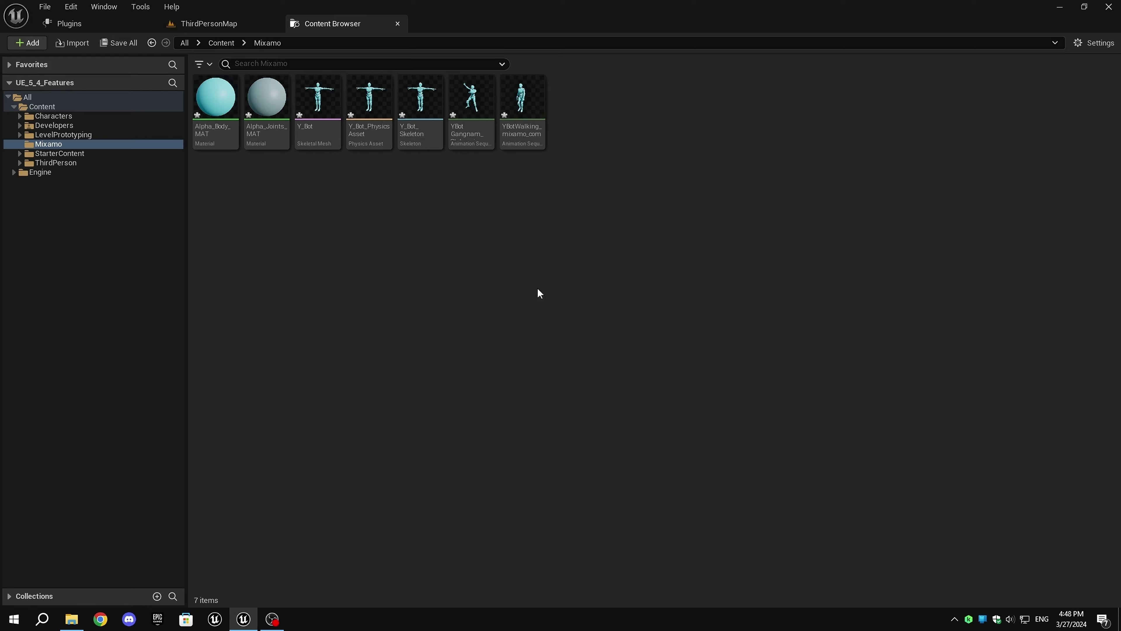
Open the Y_Bot skeletal mesh to examine the model and its skeleton, and close it again.
{"action": "double_click", "coordinate": [317, 102]}
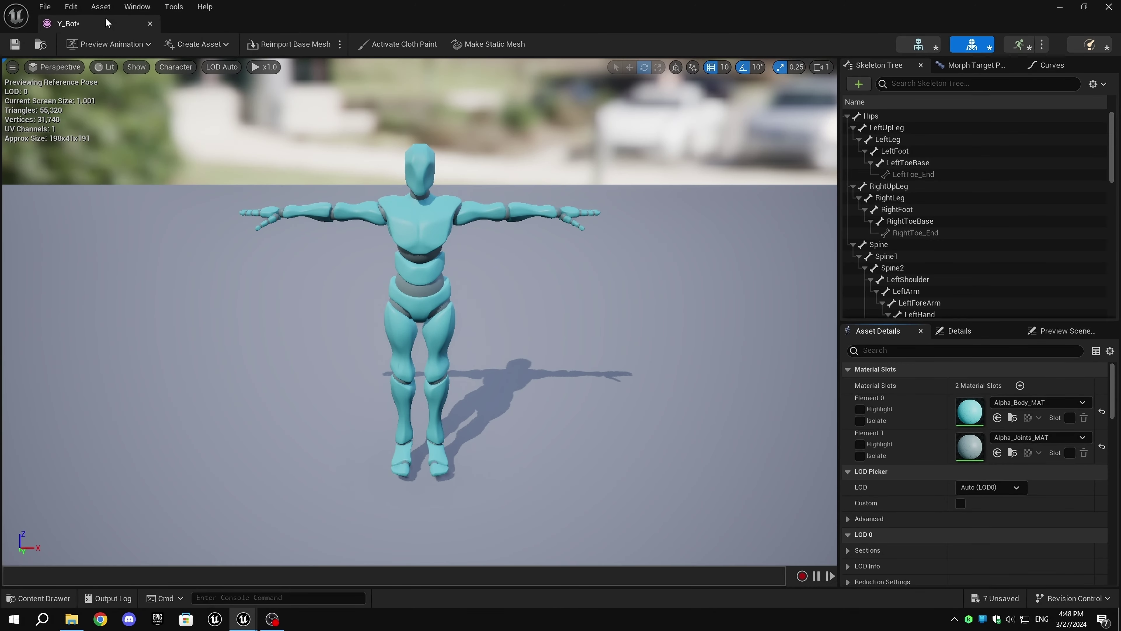
{"action": "left_click", "coordinate": [150, 23]}
{"action": "left_click", "coordinate": [420, 100]}
Open the YBotGangnam_Style_mixamo_com animation, examine its playback and bone hierarchy, and close the editor.
{"action": "left_click", "coordinate": [474, 102]}
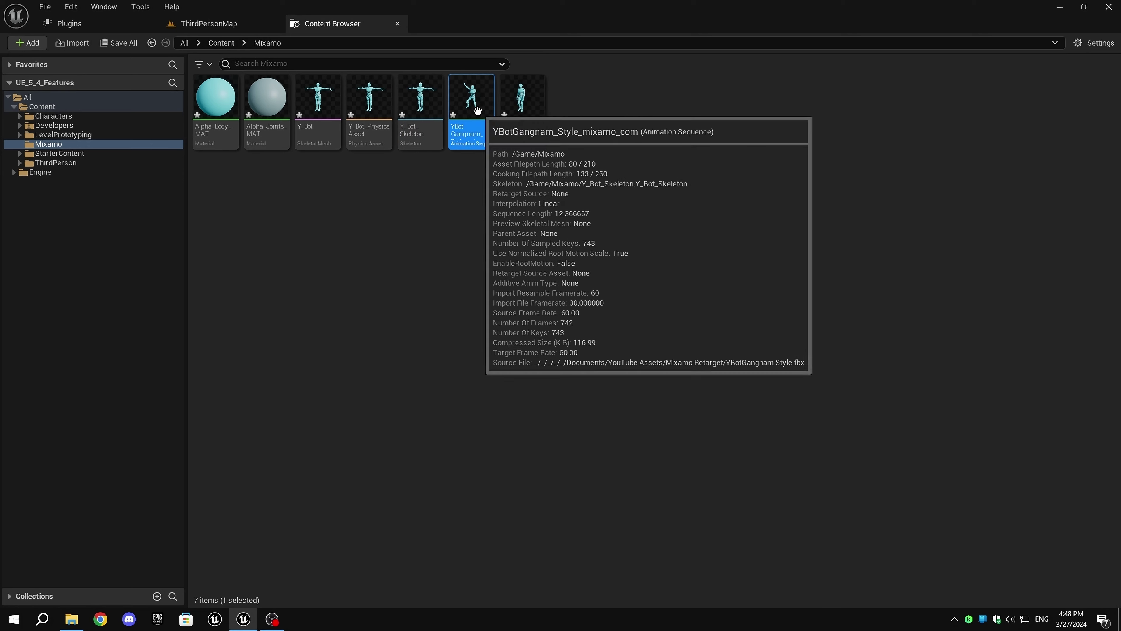
{"action": "double_click", "coordinate": [477, 110]}
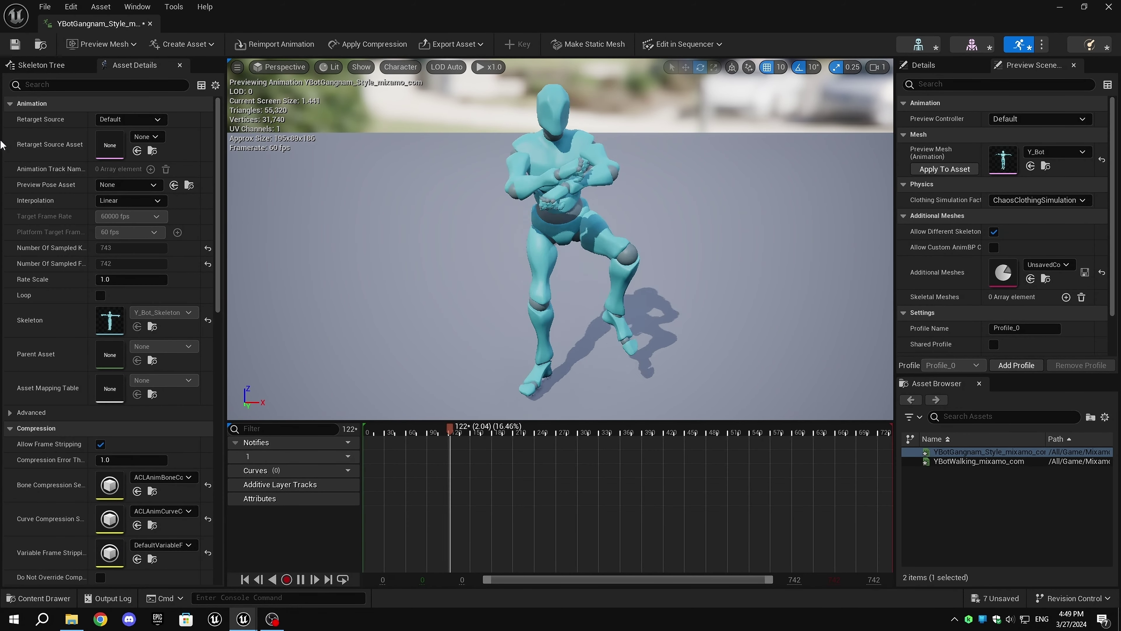
{"action": "left_click", "coordinate": [42, 65]}
{"action": "scroll", "coordinate": [42, 370], "scroll_direction": "down", "scroll_amount": 3}
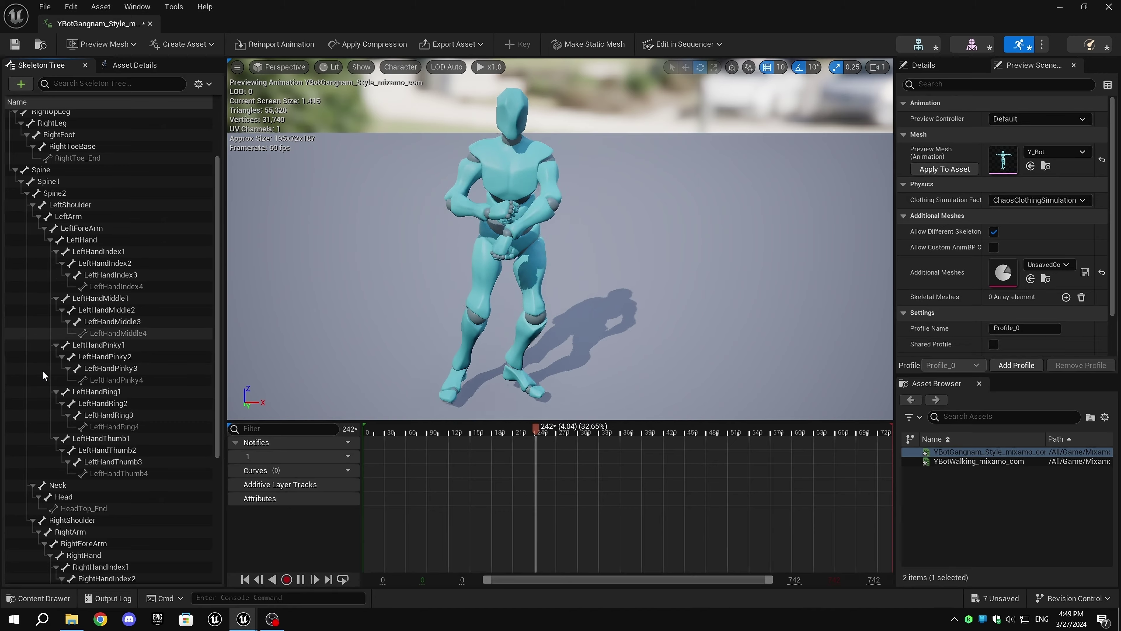
{"action": "scroll", "coordinate": [54, 554], "scroll_direction": "down", "scroll_amount": 5}
{"action": "scroll", "coordinate": [53, 266], "scroll_direction": "up", "scroll_amount": 9}
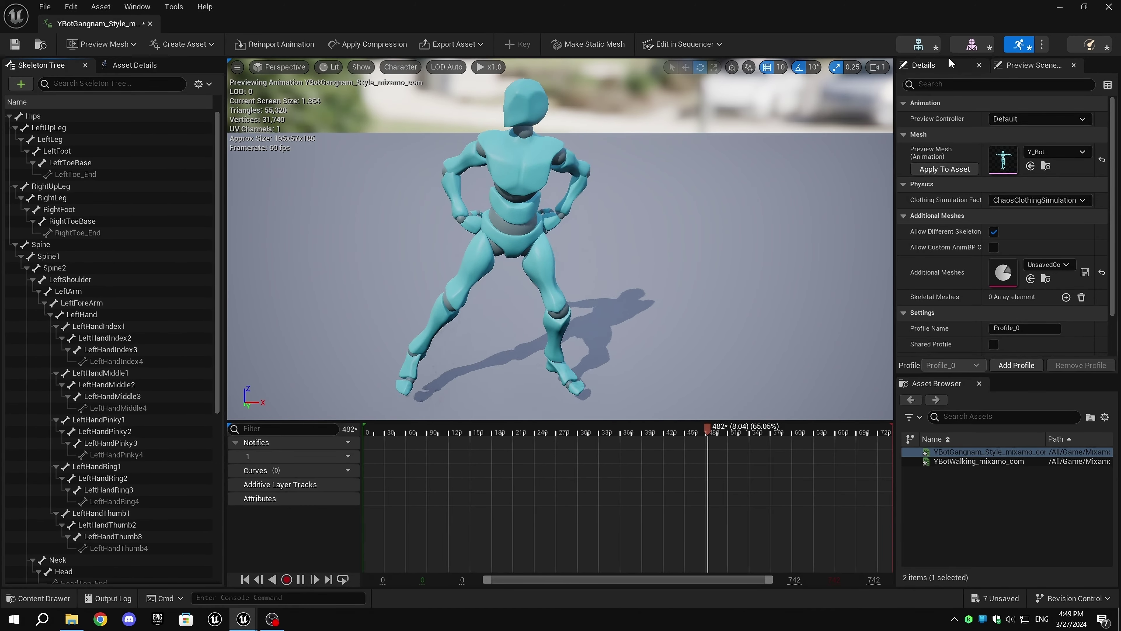
{"action": "left_click", "coordinate": [1108, 7]}
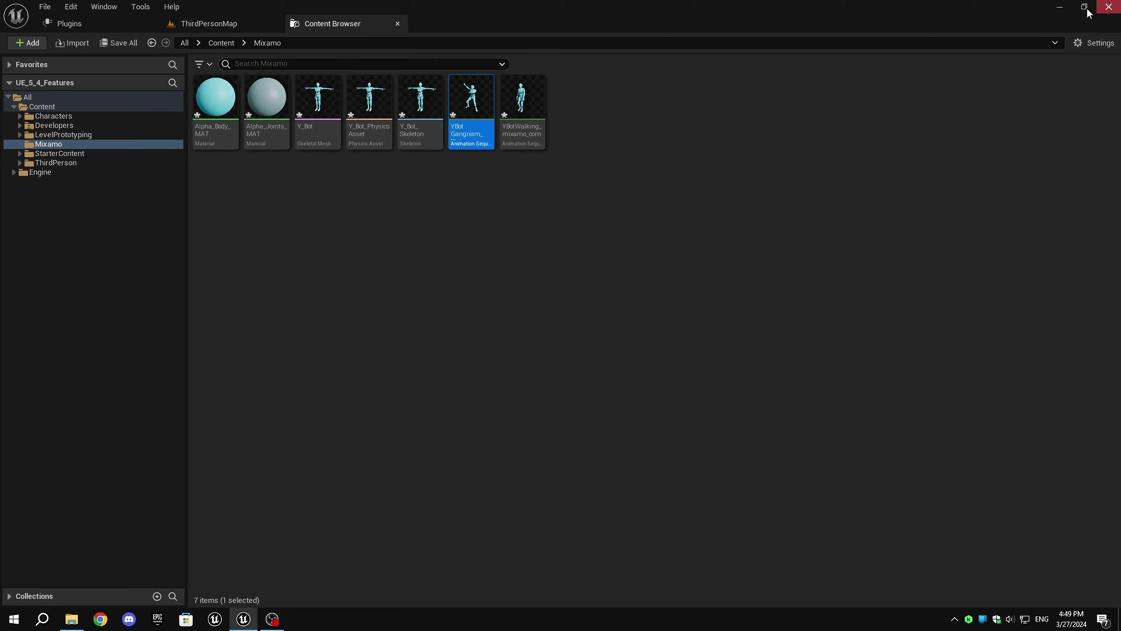
Start retargeting the YBotGangnam_Style_mixamo_com animation and set the target skeletal mesh to SKM_Manny.
{"action": "right_click", "coordinate": [462, 120]}
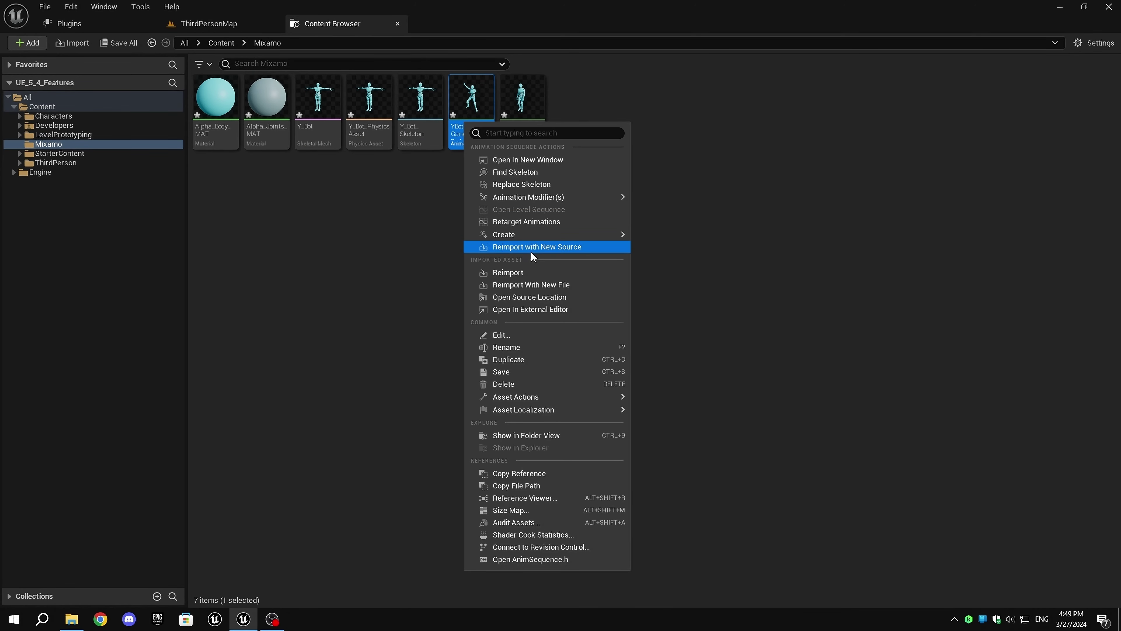
{"action": "left_click", "coordinate": [525, 222]}
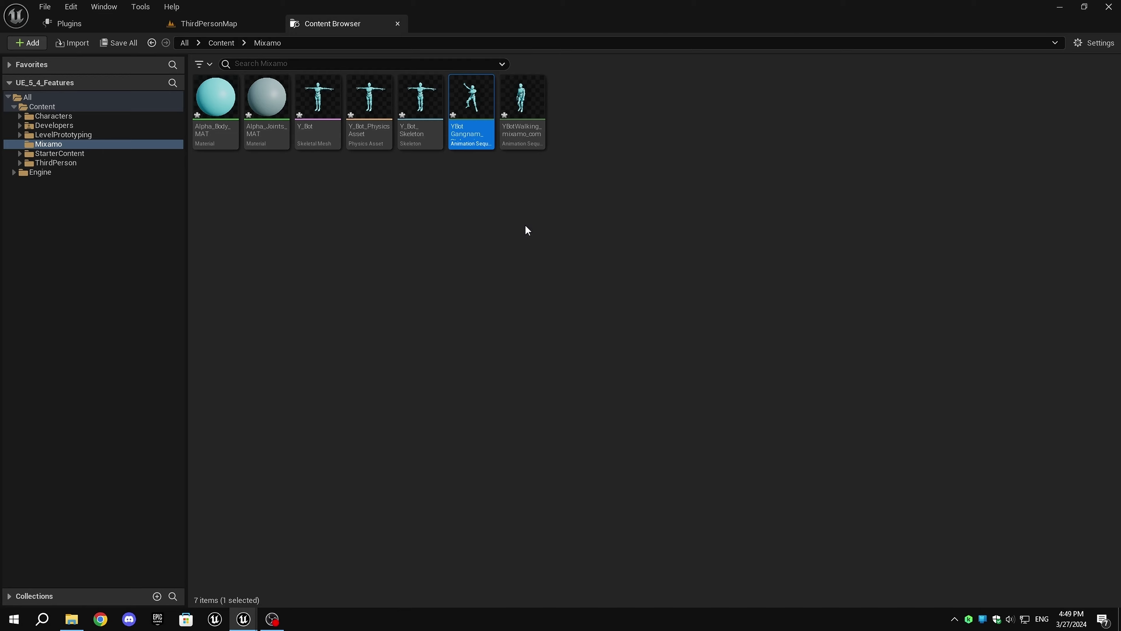
{"action": "left_click", "coordinate": [896, 179]}
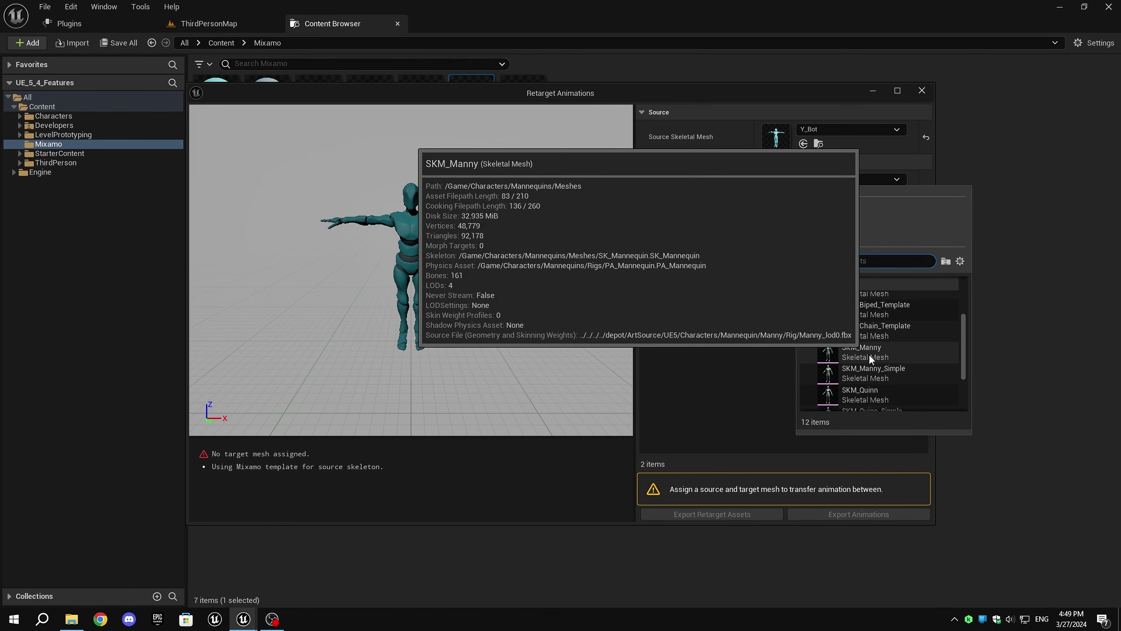
{"action": "left_click", "coordinate": [856, 403]}
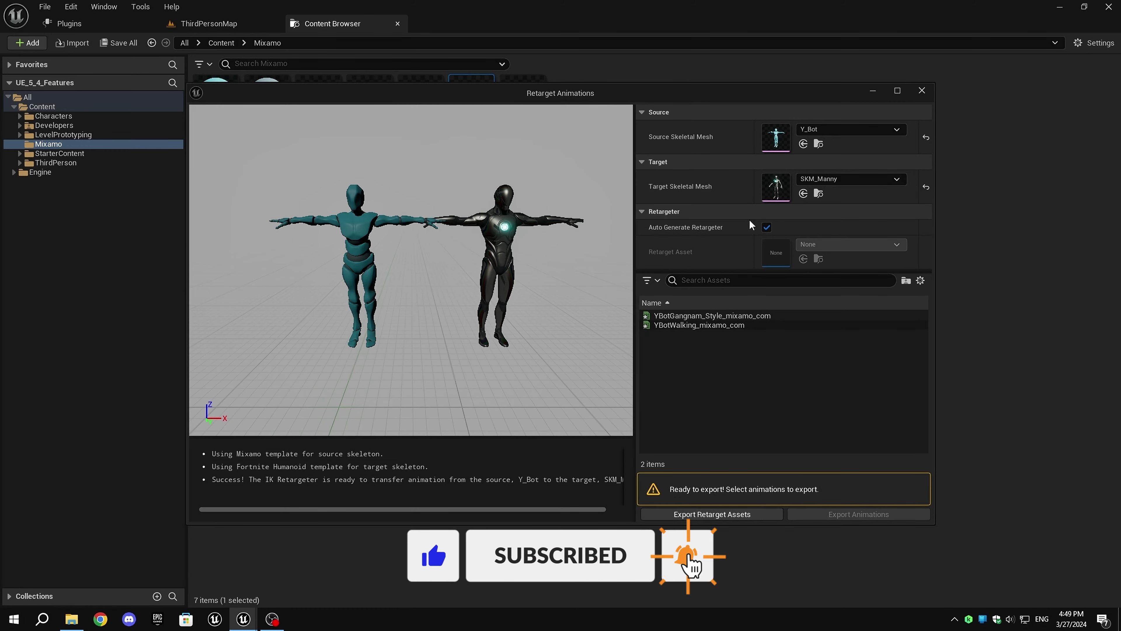
Disable Auto Generate Retargeter, look through the selectable IK Retargeter assets, and enable the option again.
{"action": "left_click", "coordinate": [768, 227]}
{"action": "left_click", "coordinate": [883, 244]}
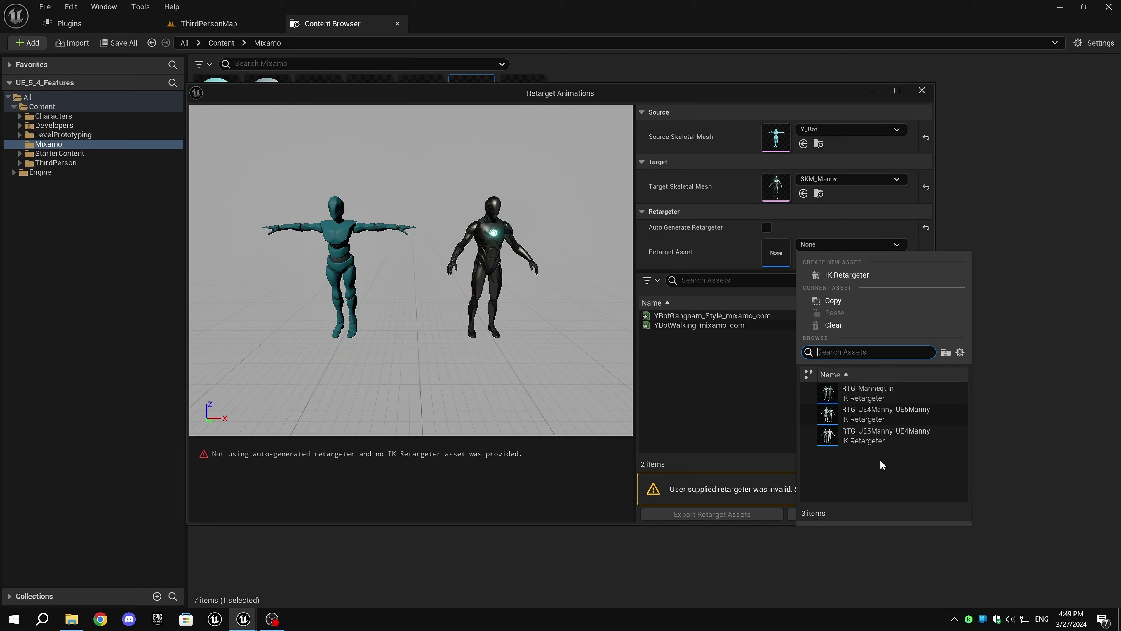
{"action": "left_click", "coordinate": [718, 421]}
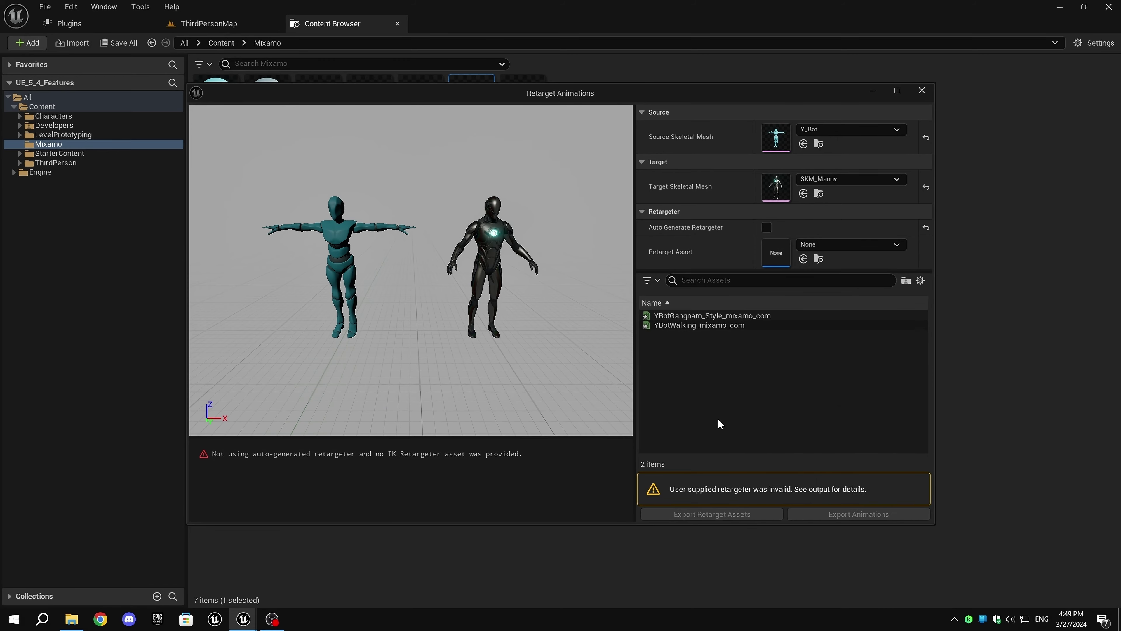
{"action": "left_click", "coordinate": [767, 228]}
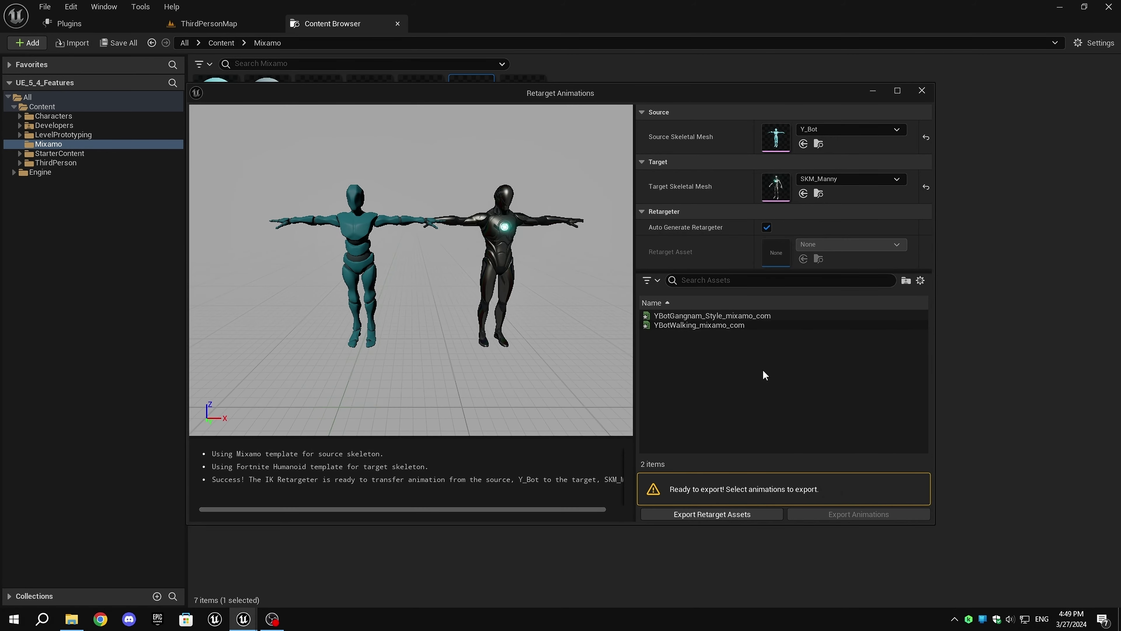
Preview YBotGangnam_Style_mixamo_com and YBotWalking_mixamo_com playing on the source and target characters.
{"action": "left_click", "coordinate": [706, 316]}
{"action": "middle_click_drag", "start_coordinate": [535, 307], "coordinate": [542, 333]}
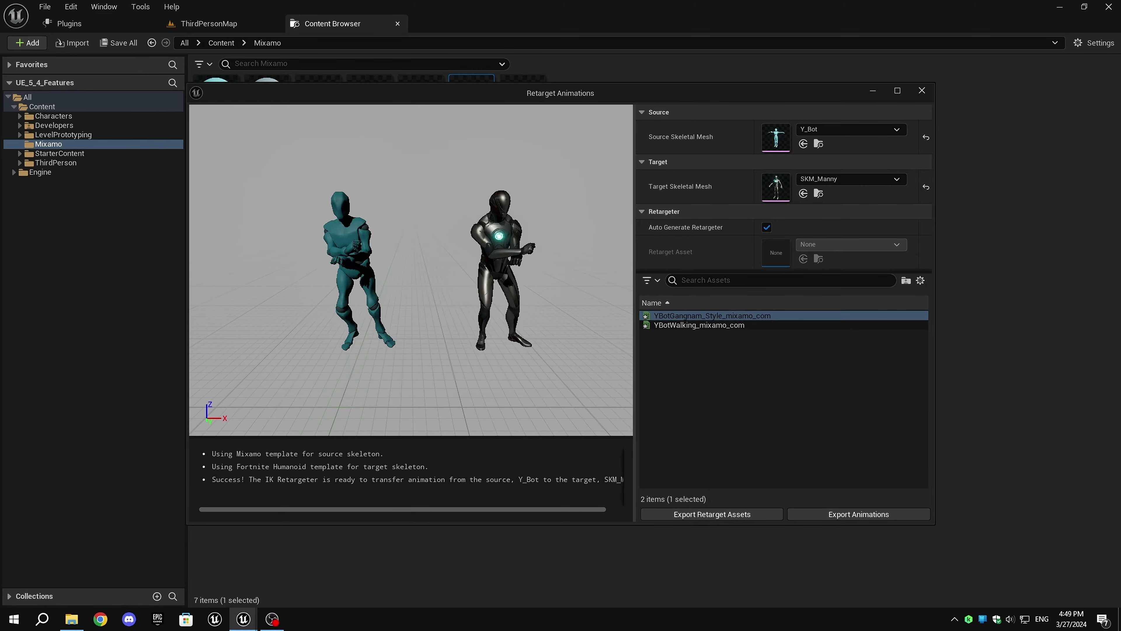
{"action": "scroll", "coordinate": [528, 274], "scroll_direction": "down", "scroll_amount": 5}
{"action": "middle_click_drag", "start_coordinate": [525, 268], "coordinate": [523, 236]}
{"action": "scroll", "coordinate": [525, 261], "scroll_direction": "up", "scroll_amount": 4}
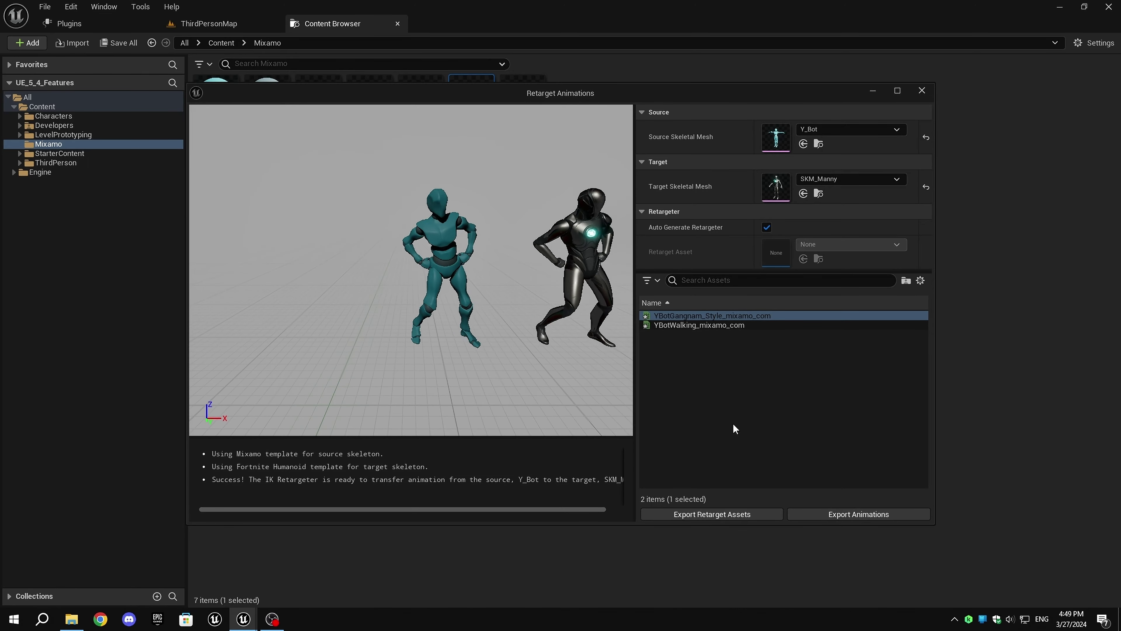
{"action": "left_click", "coordinate": [784, 392]}
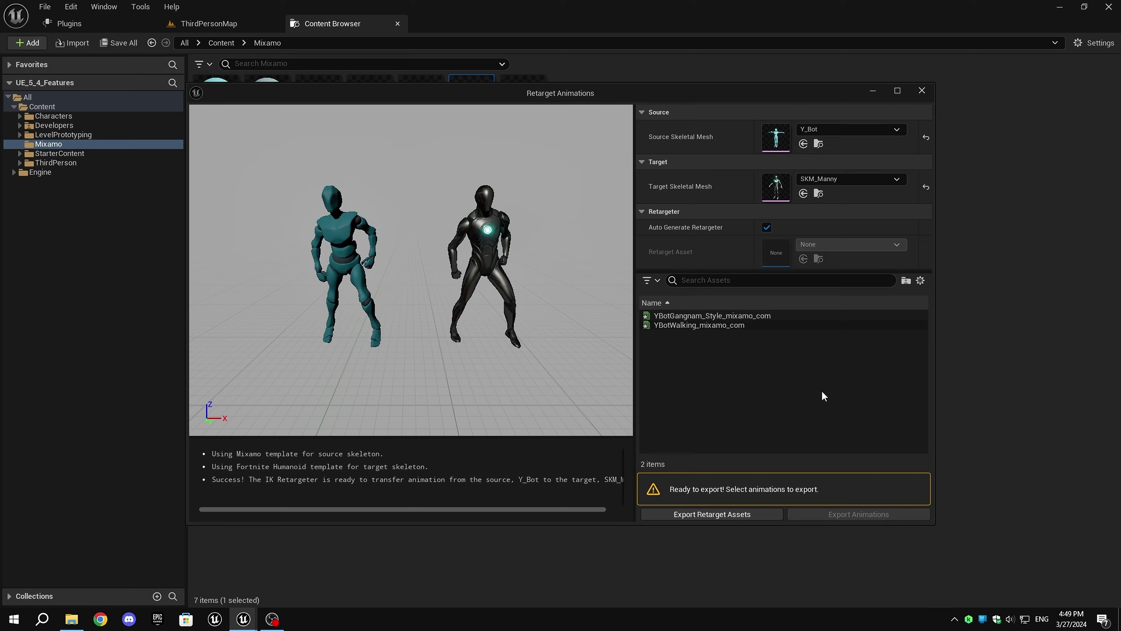
{"action": "left_click", "coordinate": [716, 318]}
{"action": "left_click", "coordinate": [742, 325], "text": "shift"}
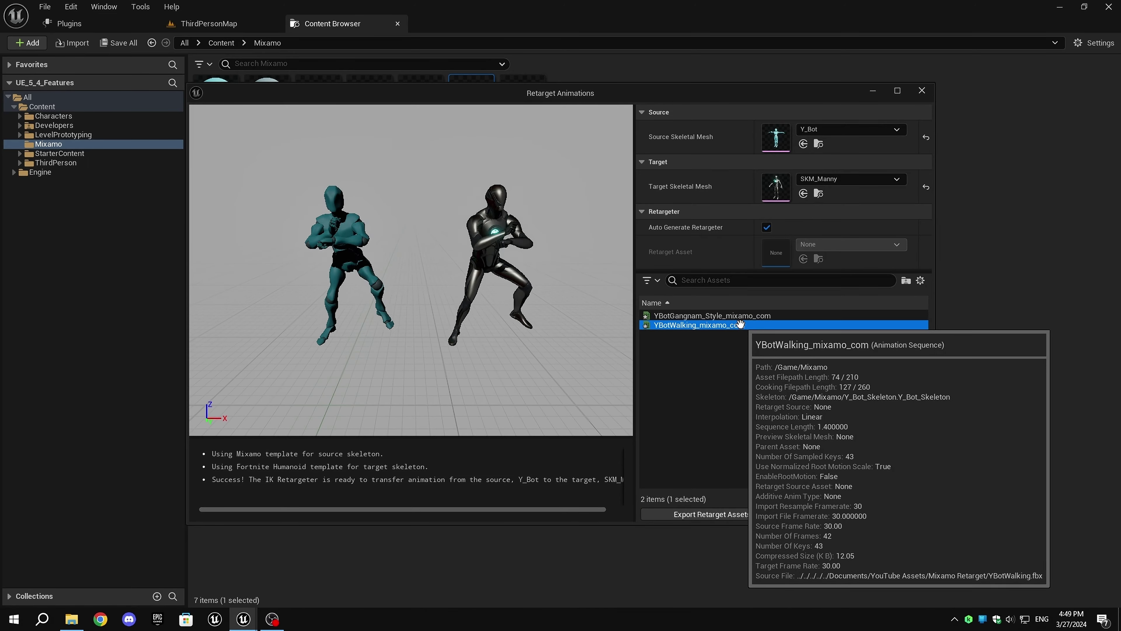
{"action": "left_click", "coordinate": [741, 325]}
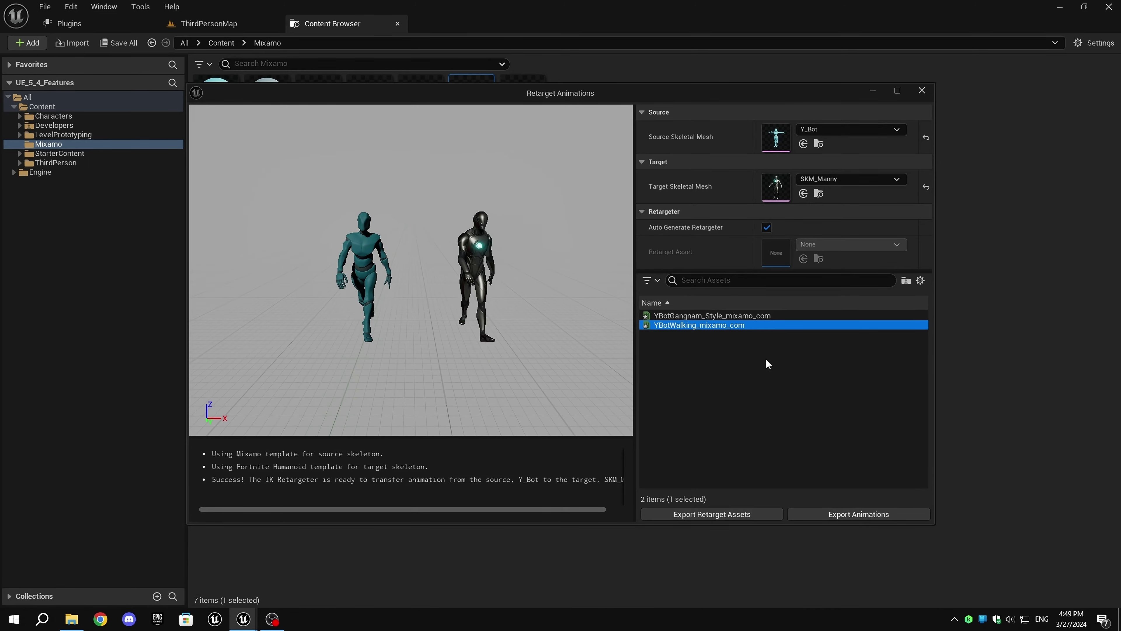
Export both retargeted animations into a new Animations folder under Content, keeping the default batch export options.
{"action": "left_click", "coordinate": [717, 315], "text": "ctrl"}
{"action": "left_click", "coordinate": [876, 514]}
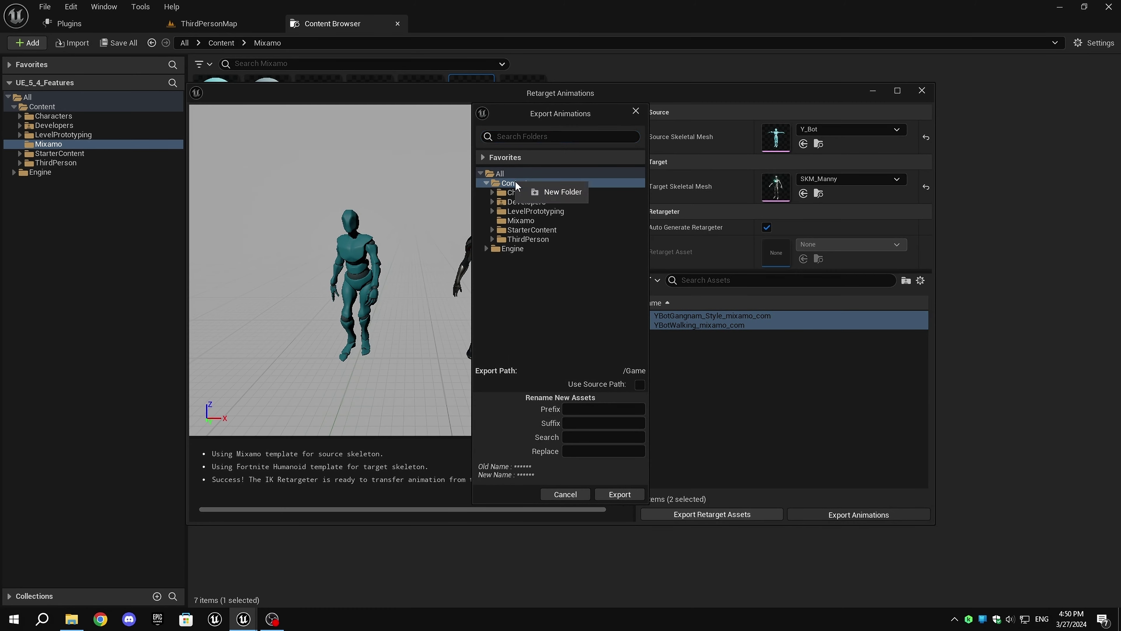
{"action": "left_click", "coordinate": [560, 192]}
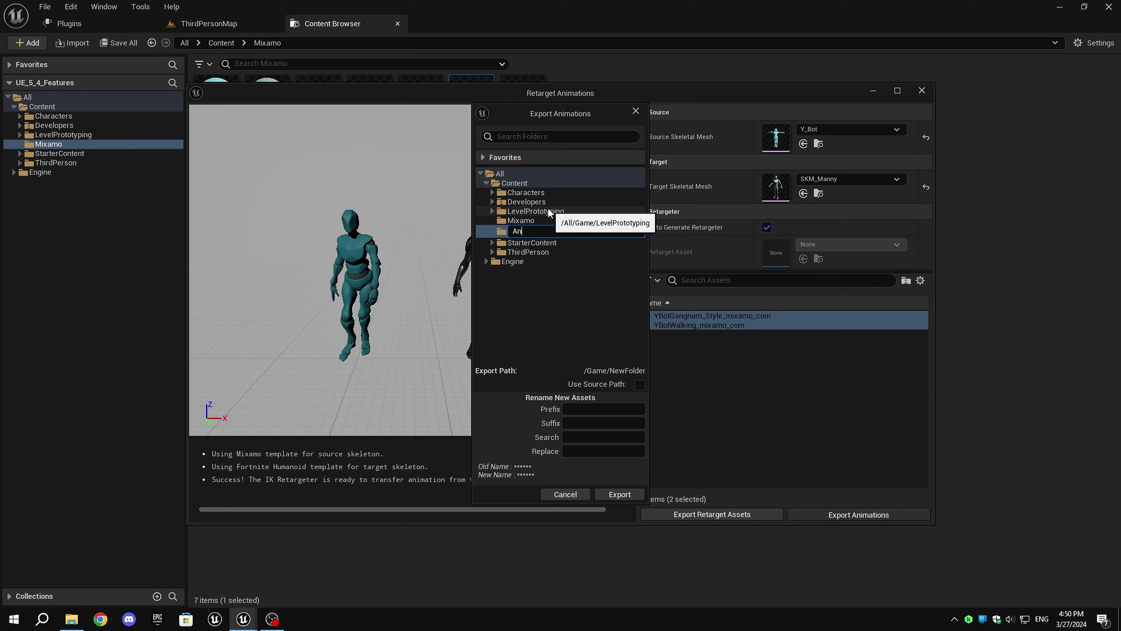
{"action": "type", "text": "Animations"}
{"action": "key", "text": "Return"}
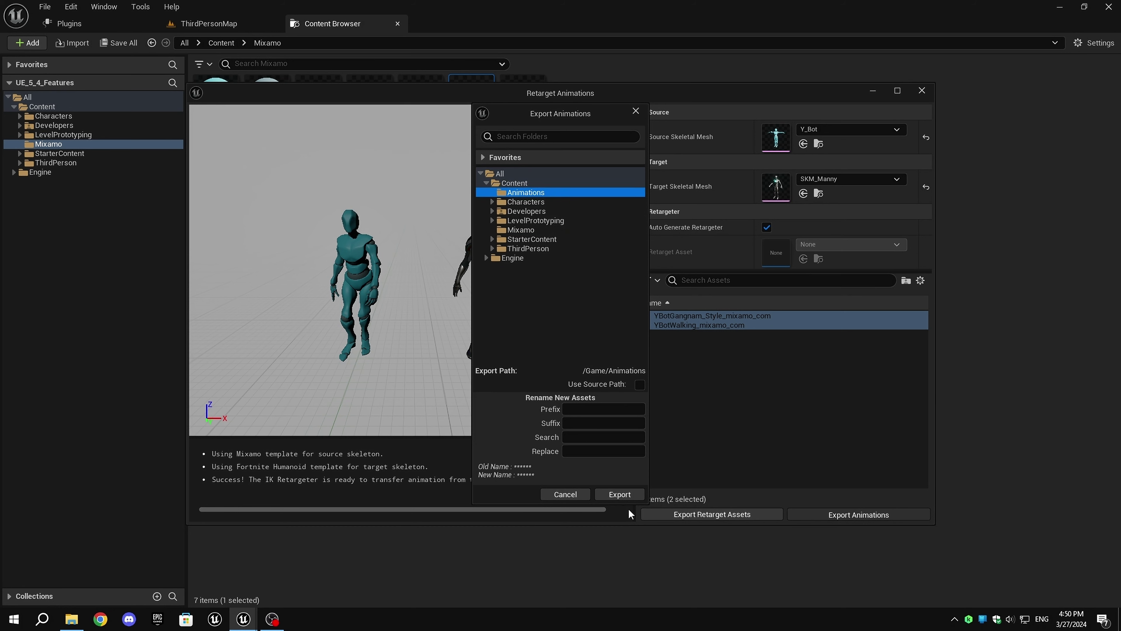
{"action": "left_click", "coordinate": [619, 494]}
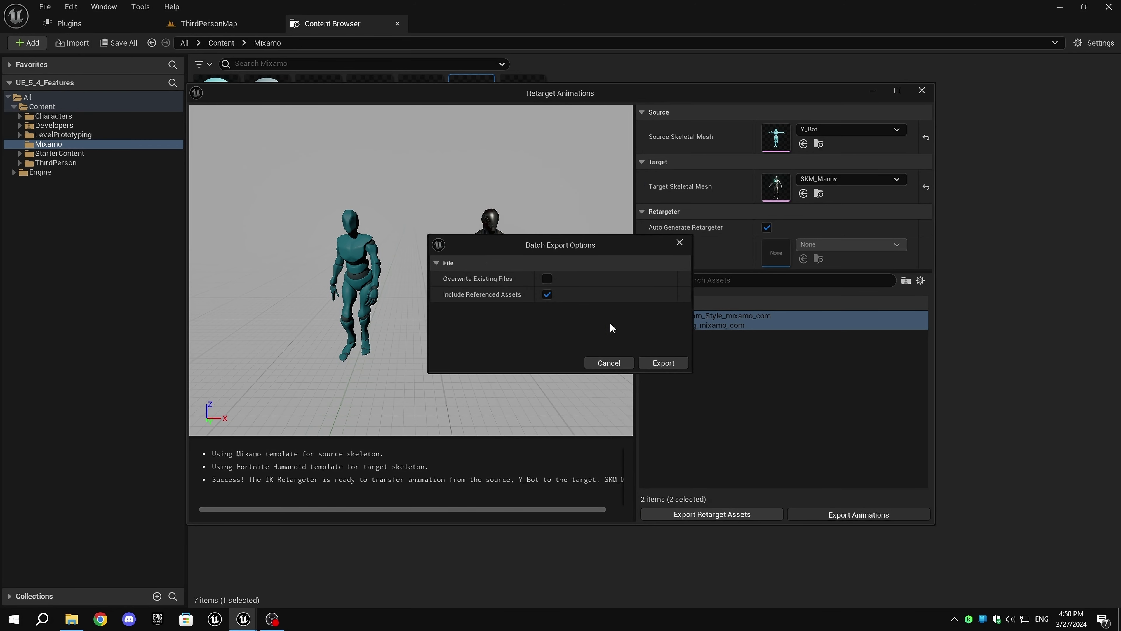
{"action": "left_click", "coordinate": [663, 364]}
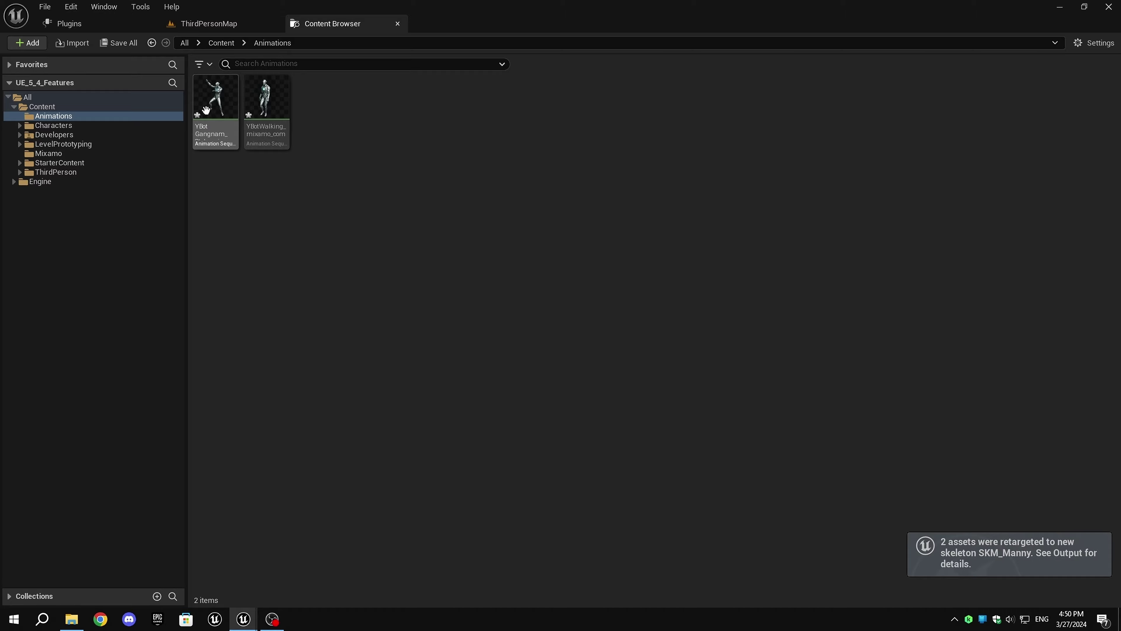
Open the retargeted Gangnam Style and Walking animations in turn, examine their playback and skeleton on Manny, and close them.
{"action": "double_click", "coordinate": [206, 110]}
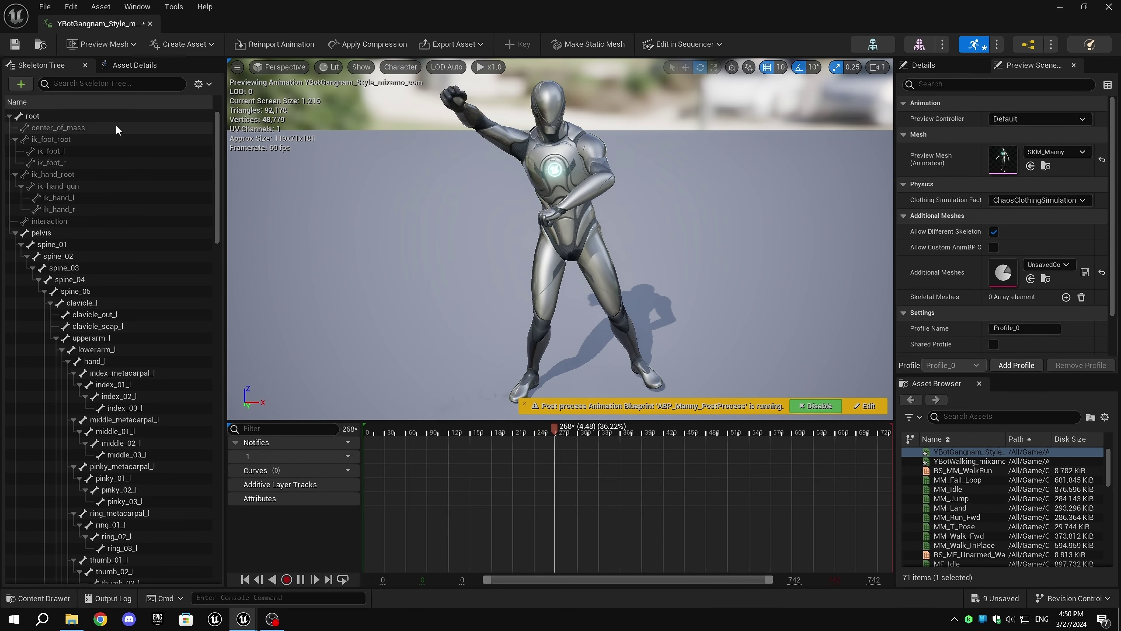
{"action": "scroll", "coordinate": [128, 284], "scroll_direction": "down", "scroll_amount": 3}
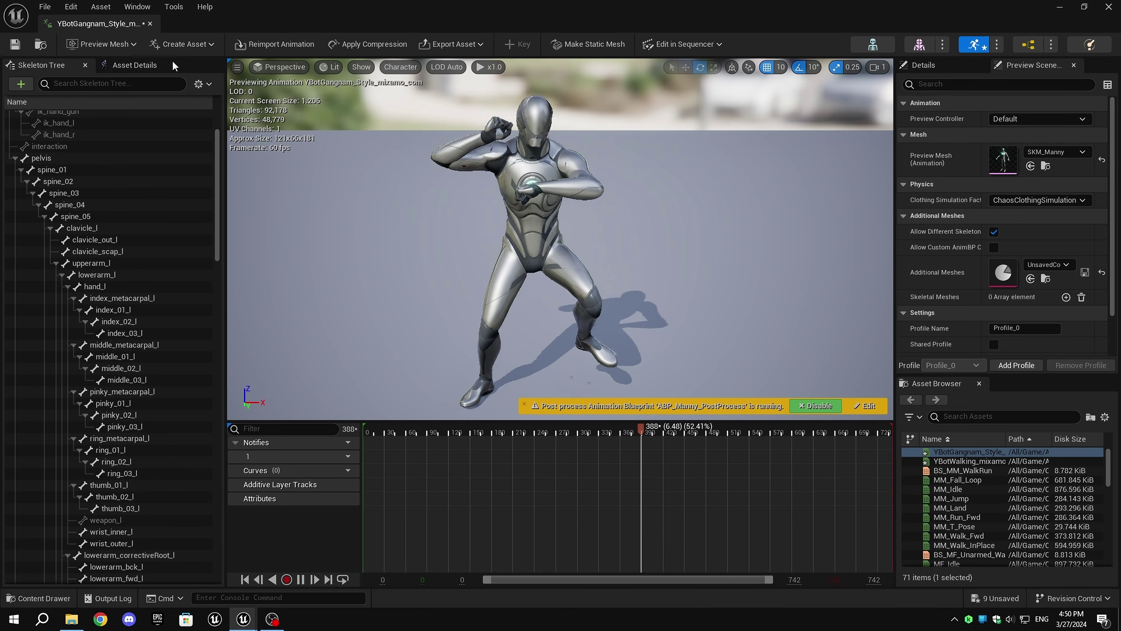
{"action": "middle_click", "coordinate": [126, 24]}
{"action": "double_click", "coordinate": [286, 101]}
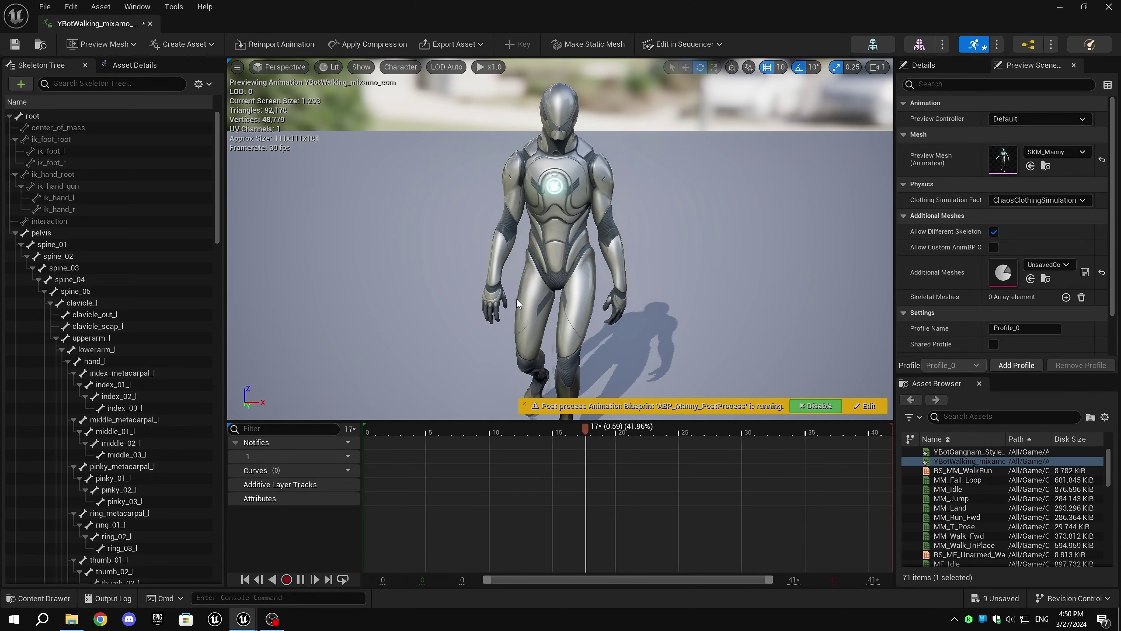
{"action": "scroll", "coordinate": [522, 284], "scroll_direction": "down", "scroll_amount": 5}
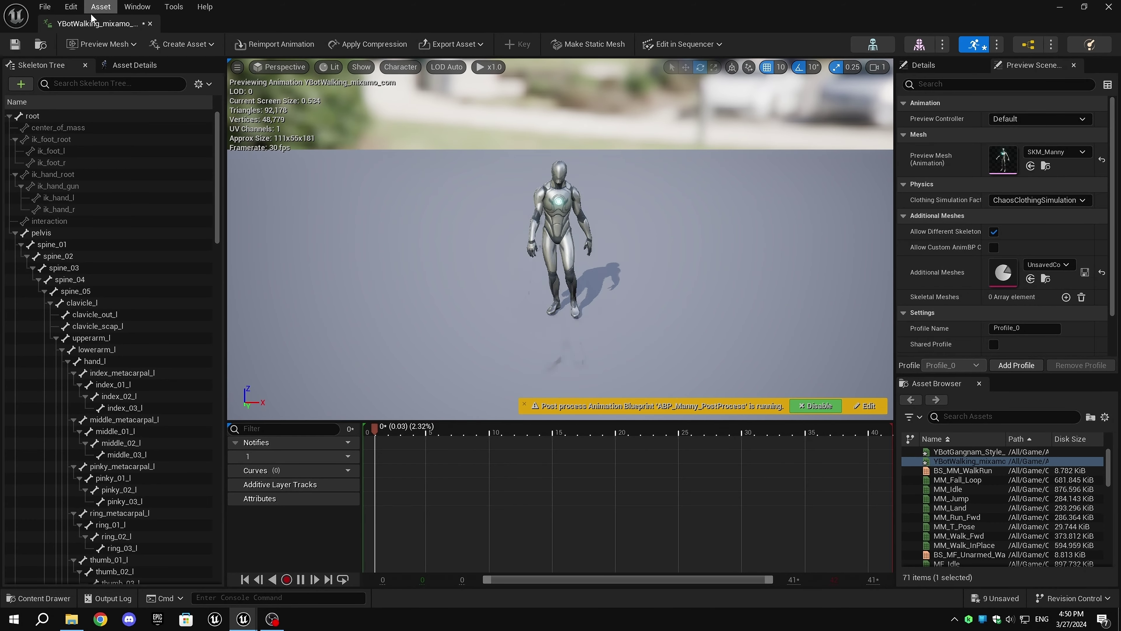
{"action": "middle_click", "coordinate": [89, 23]}
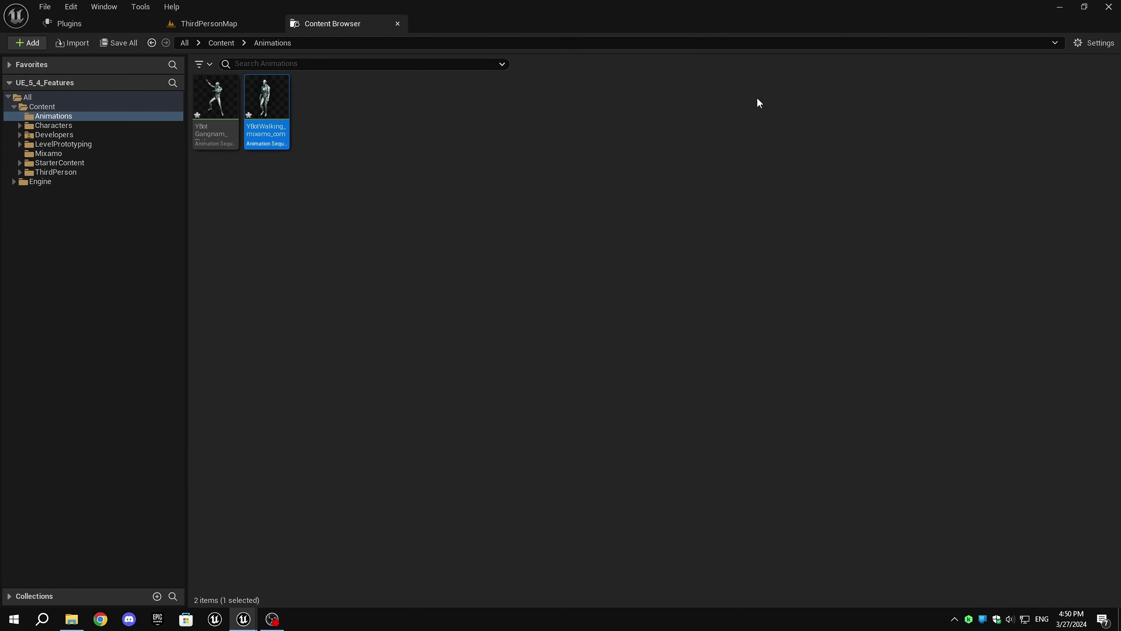
Return to the Retarget Animations window and export the retarget assets to the Animations folder.
{"action": "mouse_move", "coordinate": [243, 619]}
{"action": "left_click", "coordinate": [299, 564]}
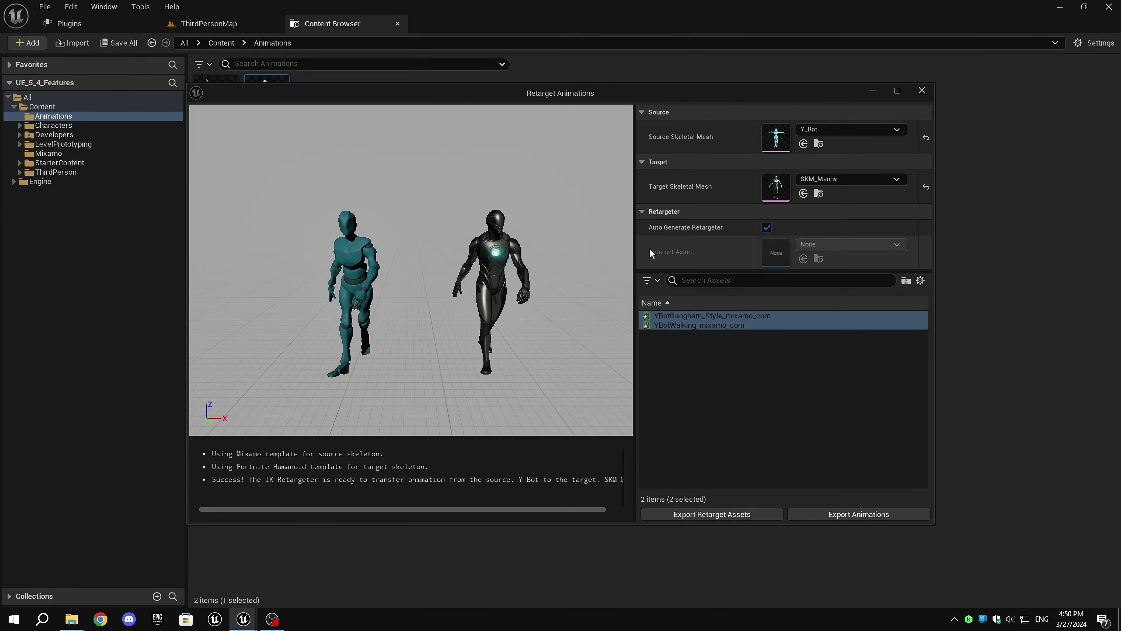
{"action": "left_click", "coordinate": [749, 514]}
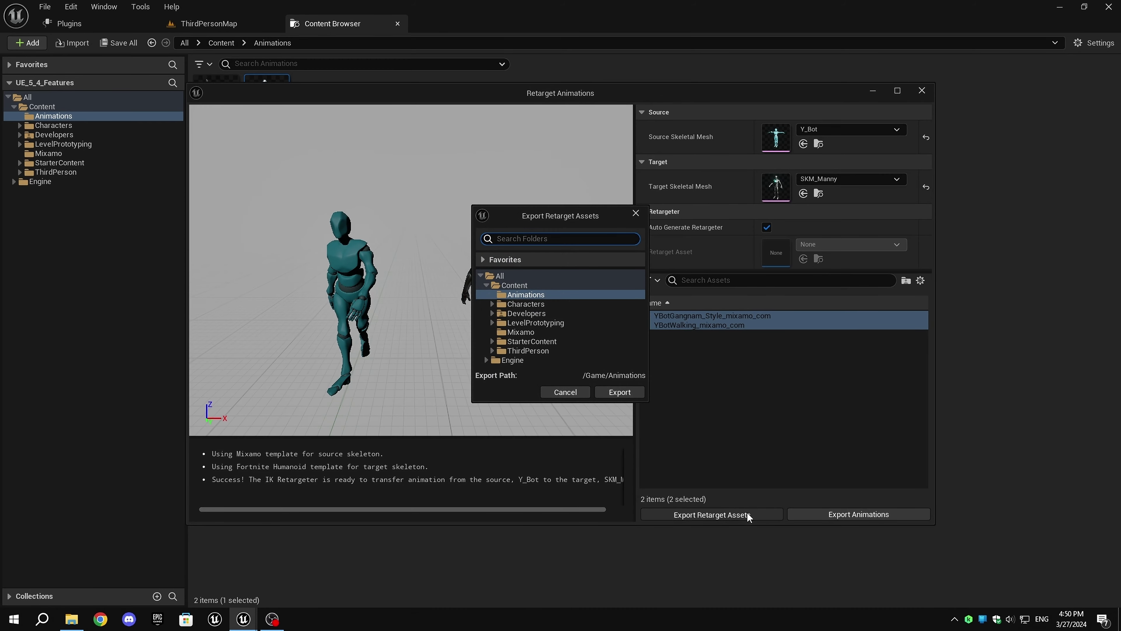
{"action": "left_click", "coordinate": [619, 392]}
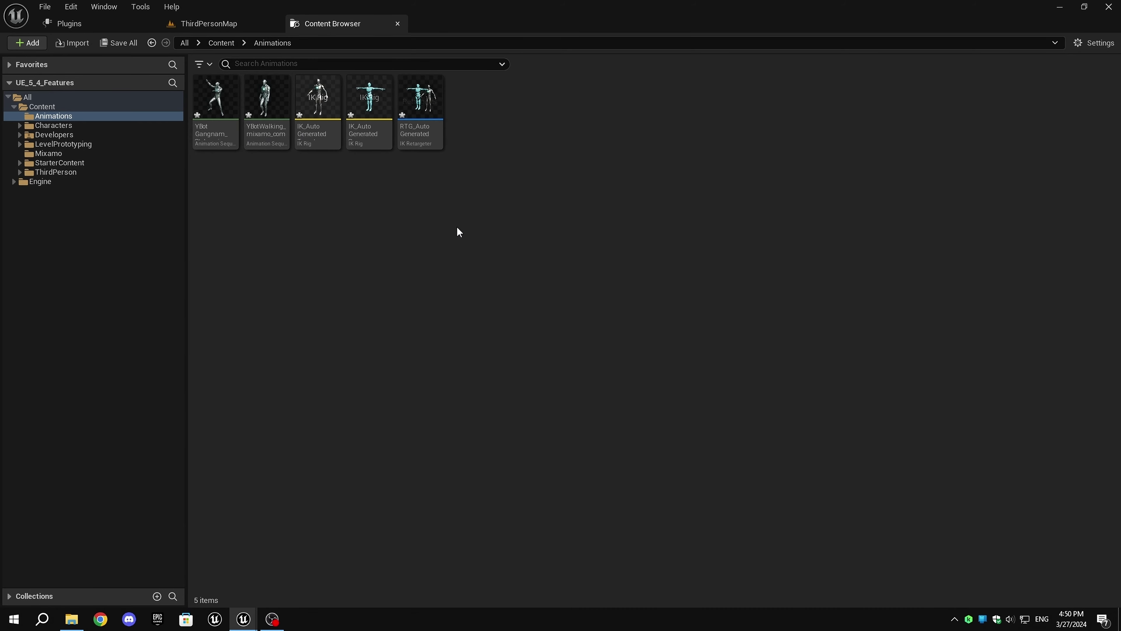
Create a Retargeter folder inside Animations and move the two auto-generated IK rigs and the IK retargeter into it.
{"action": "right_click", "coordinate": [447, 242]}
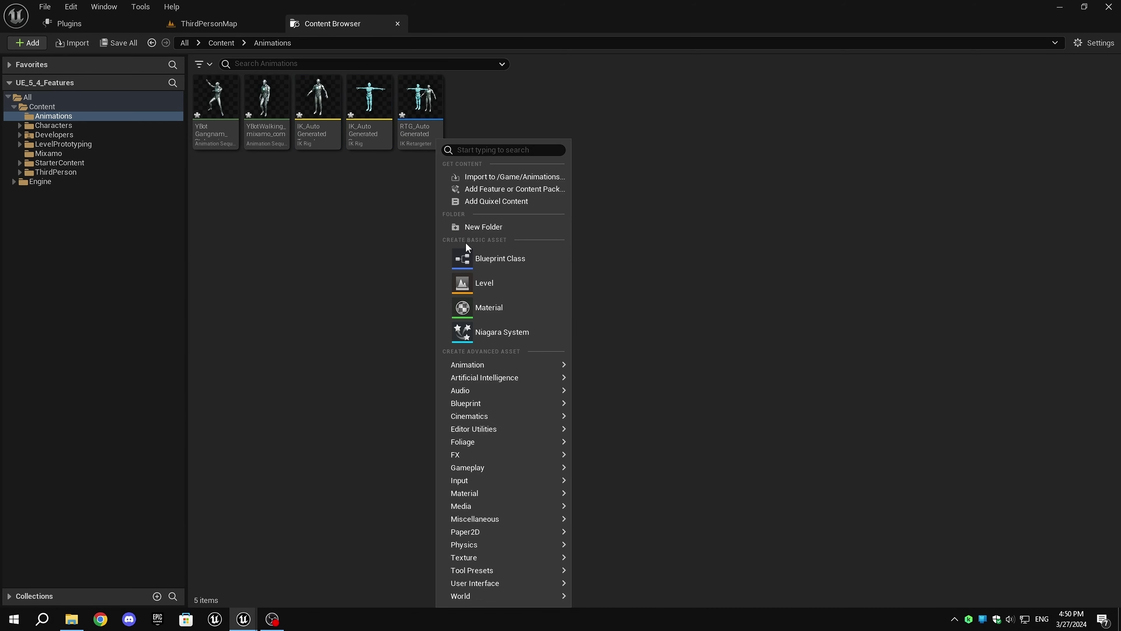
{"action": "left_click", "coordinate": [479, 230]}
{"action": "type", "text": "Retargeter"}
{"action": "key", "text": "Return"}
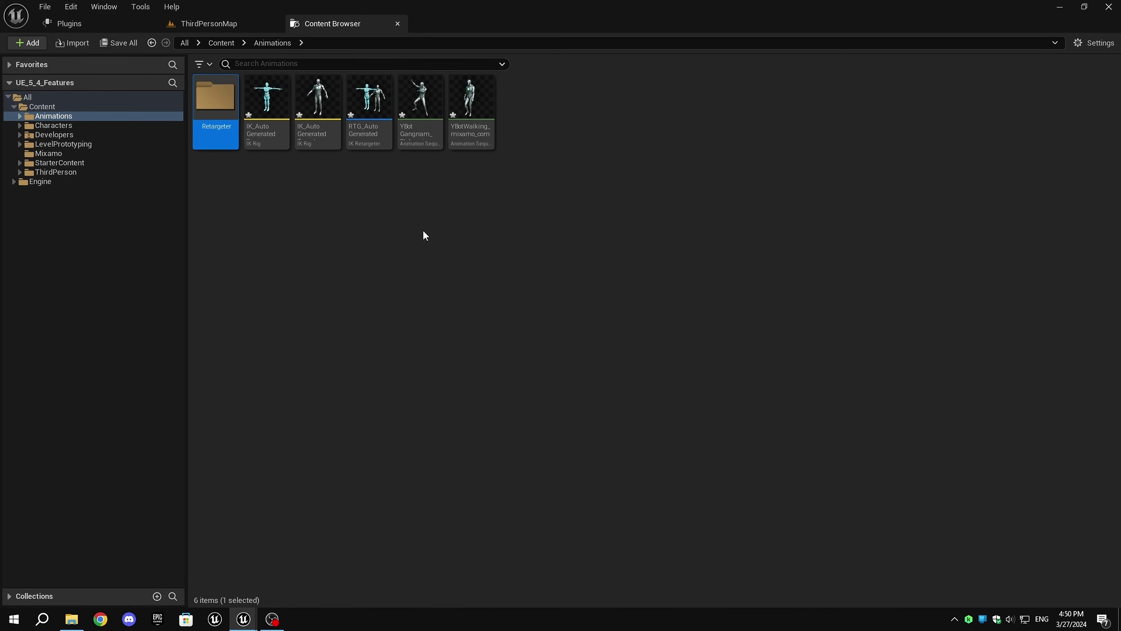
{"action": "left_click", "coordinate": [270, 115]}
{"action": "left_click", "coordinate": [248, 126]}
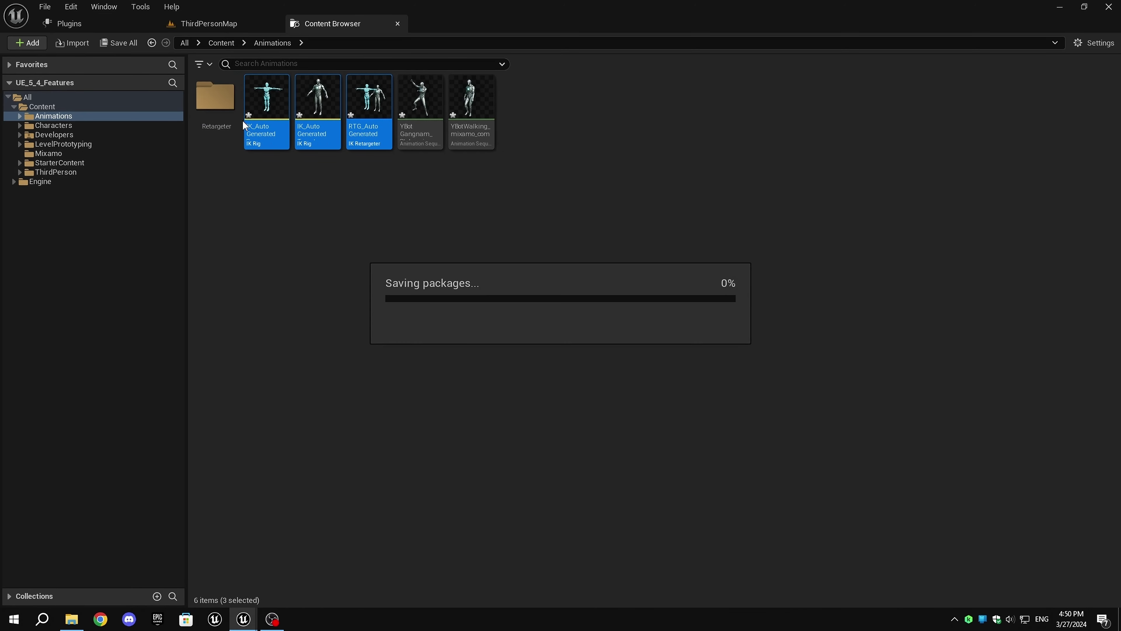
Open IK_AutoGeneratedSource from the Retargeter folder and examine its retarget chains and bone hierarchy.
{"action": "double_click", "coordinate": [222, 107]}
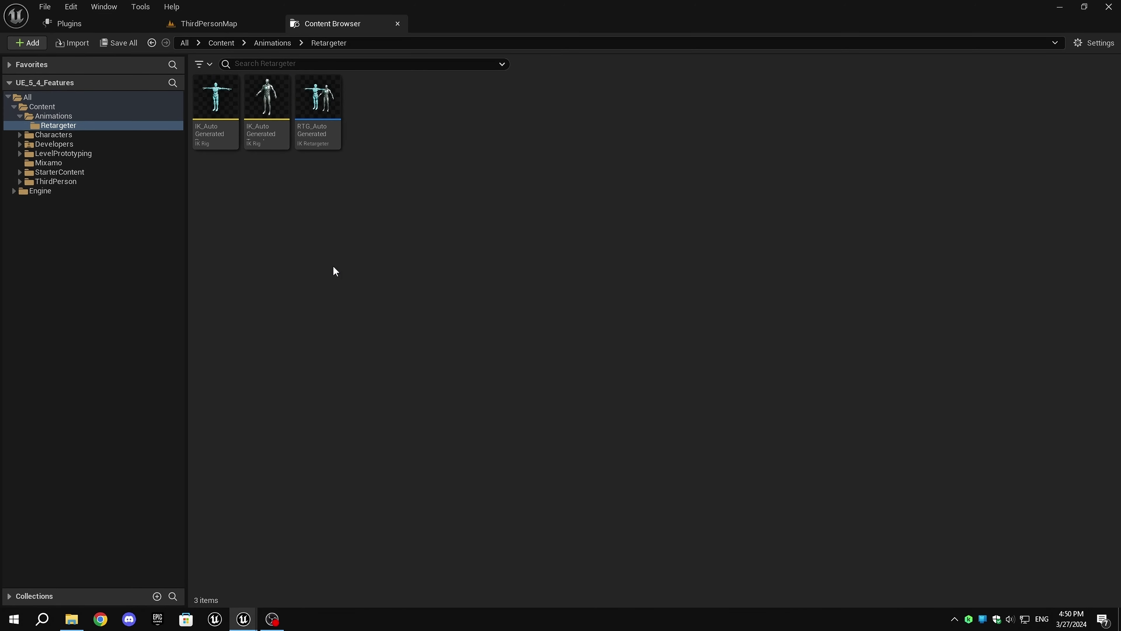
{"action": "double_click", "coordinate": [203, 95]}
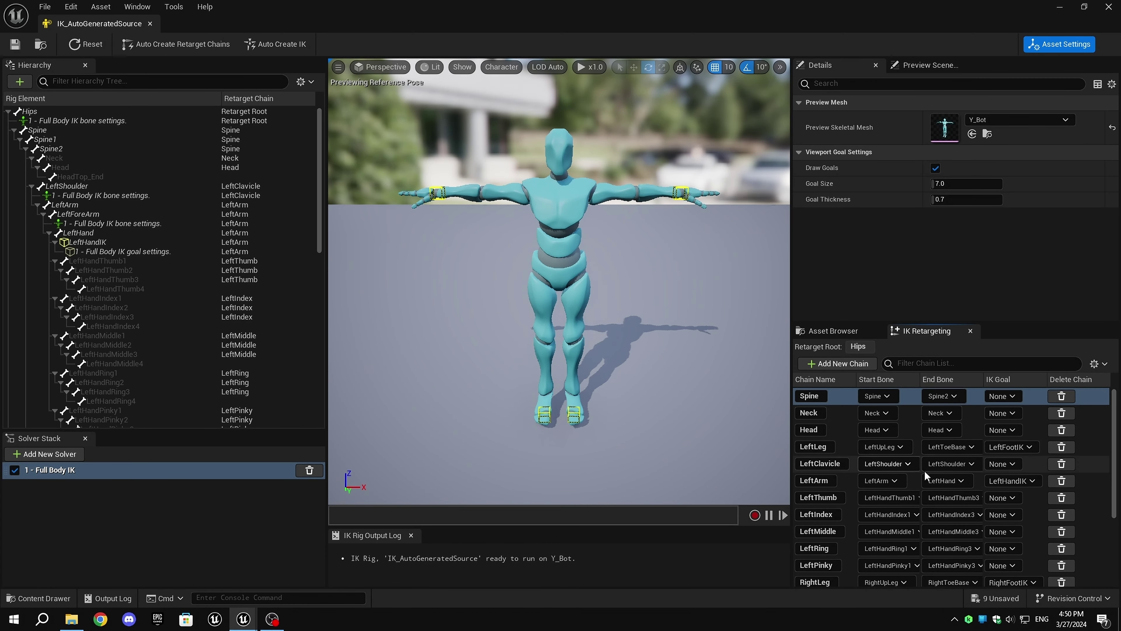
{"action": "scroll", "coordinate": [944, 486], "scroll_direction": "down", "scroll_amount": 2}
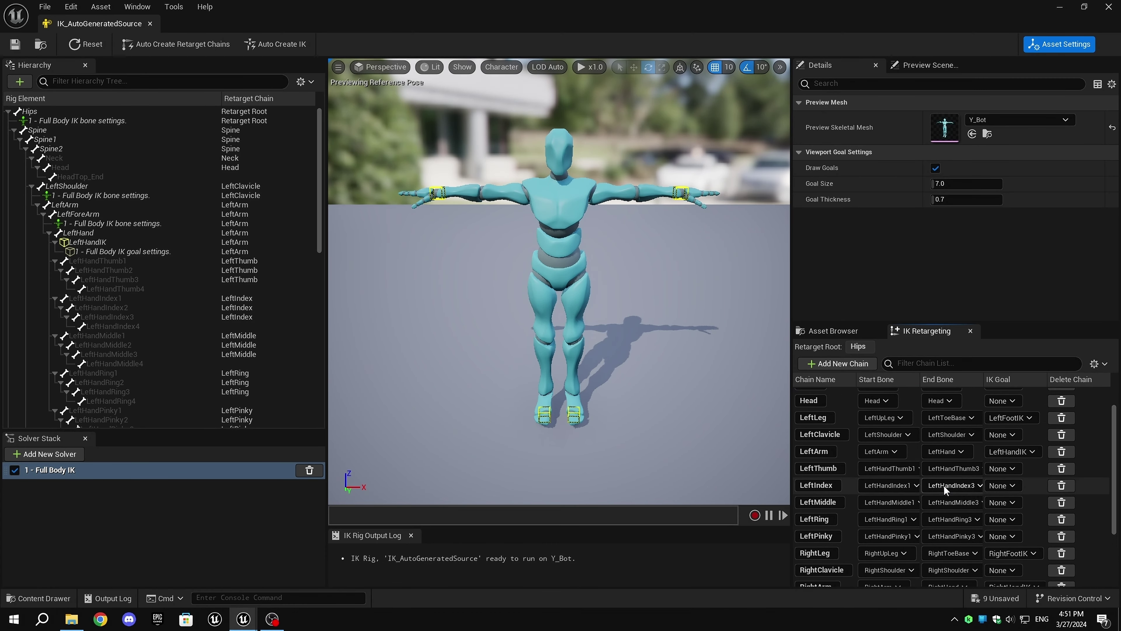
{"action": "scroll", "coordinate": [943, 484], "scroll_direction": "up", "scroll_amount": 2}
{"action": "scroll", "coordinate": [138, 300], "scroll_direction": "down", "scroll_amount": 10}
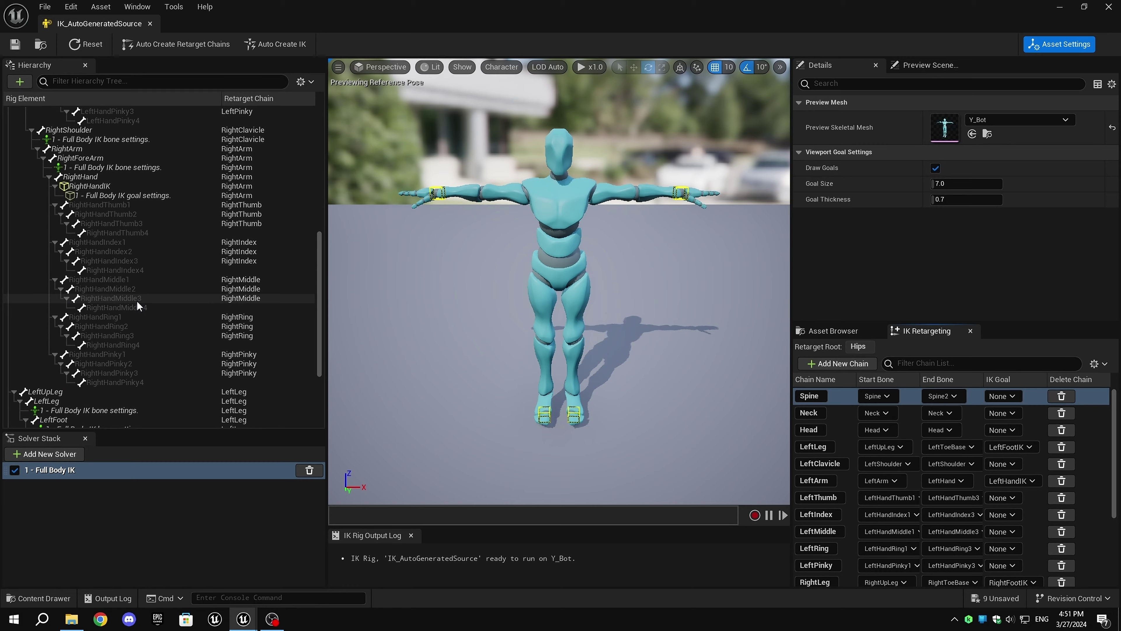
{"action": "scroll", "coordinate": [137, 305], "scroll_direction": "down", "scroll_amount": 5}
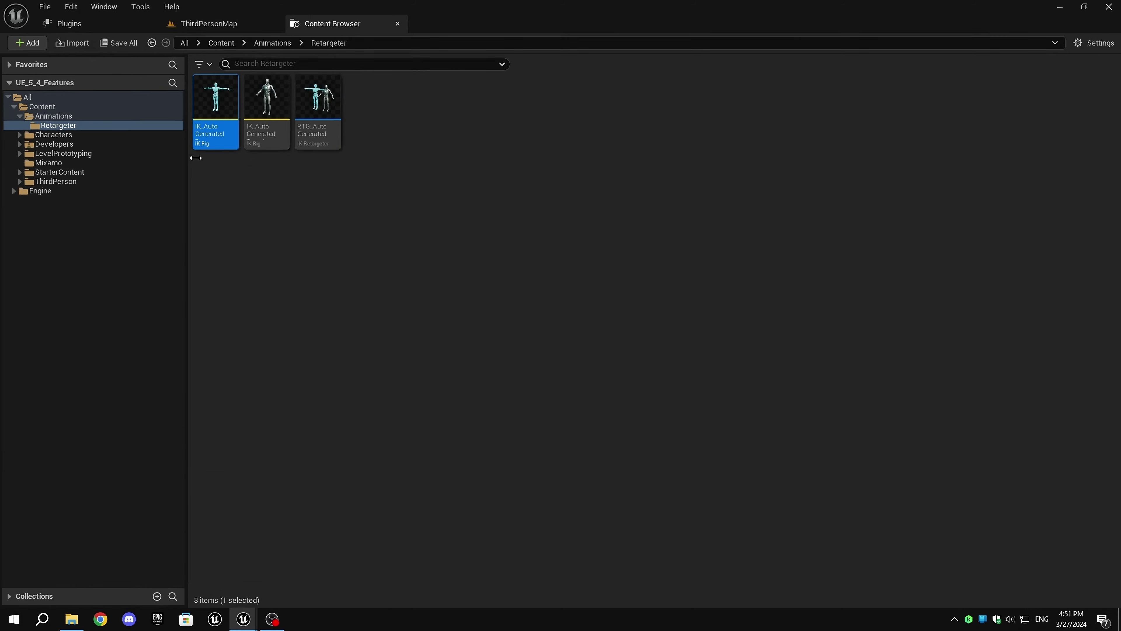
Open IK_AutoGeneratedTarget and examine the Manny rig's retarget chains and bone hierarchy.
{"action": "double_click", "coordinate": [268, 122]}
{"action": "scroll", "coordinate": [949, 448], "scroll_direction": "down", "scroll_amount": 5}
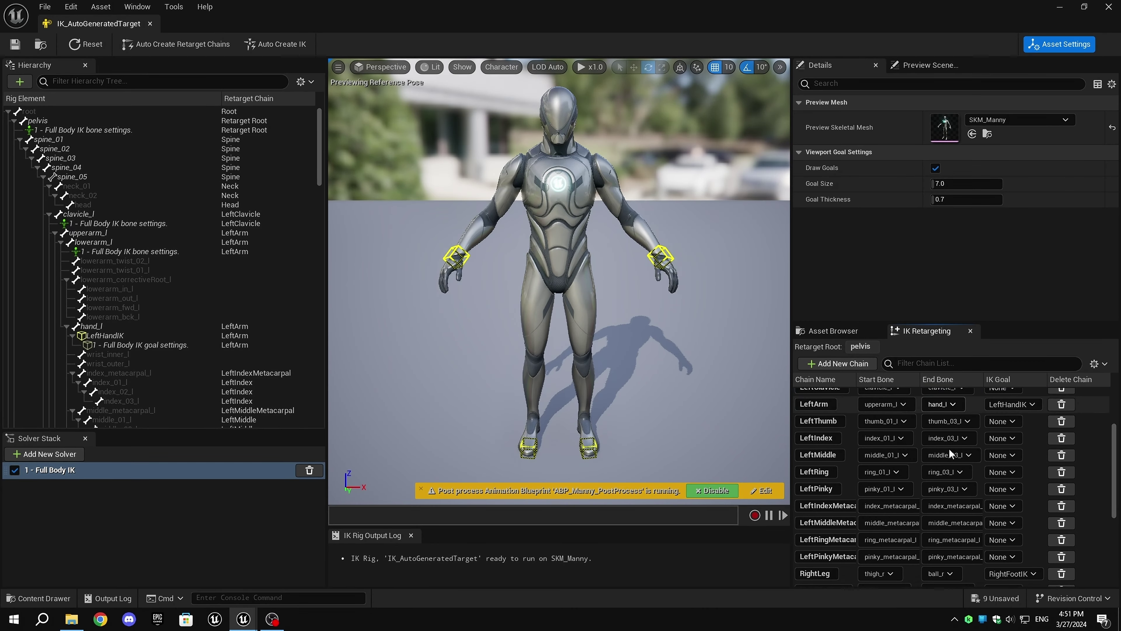
{"action": "scroll", "coordinate": [57, 225], "scroll_direction": "down", "scroll_amount": 10}
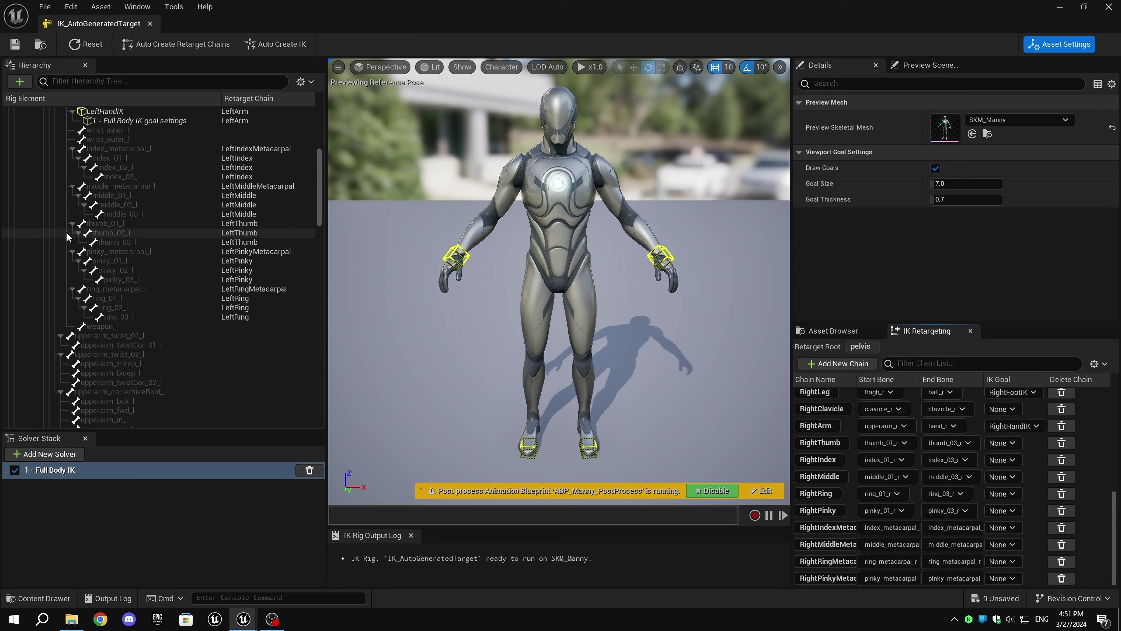
{"action": "scroll", "coordinate": [63, 250], "scroll_direction": "down", "scroll_amount": 5}
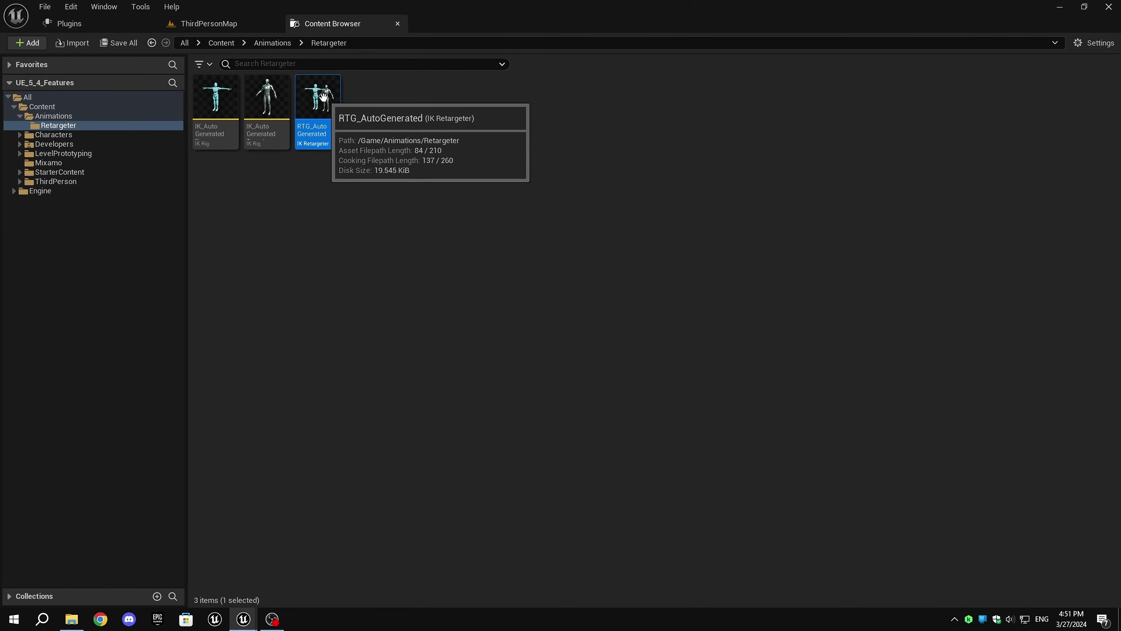
Open the RTG_AutoGenerated IK retargeter from the Retargeter folder and view its source and target meshes.
{"action": "double_click", "coordinate": [324, 97]}
{"action": "scroll", "coordinate": [604, 200], "scroll_direction": "down", "scroll_amount": 2}
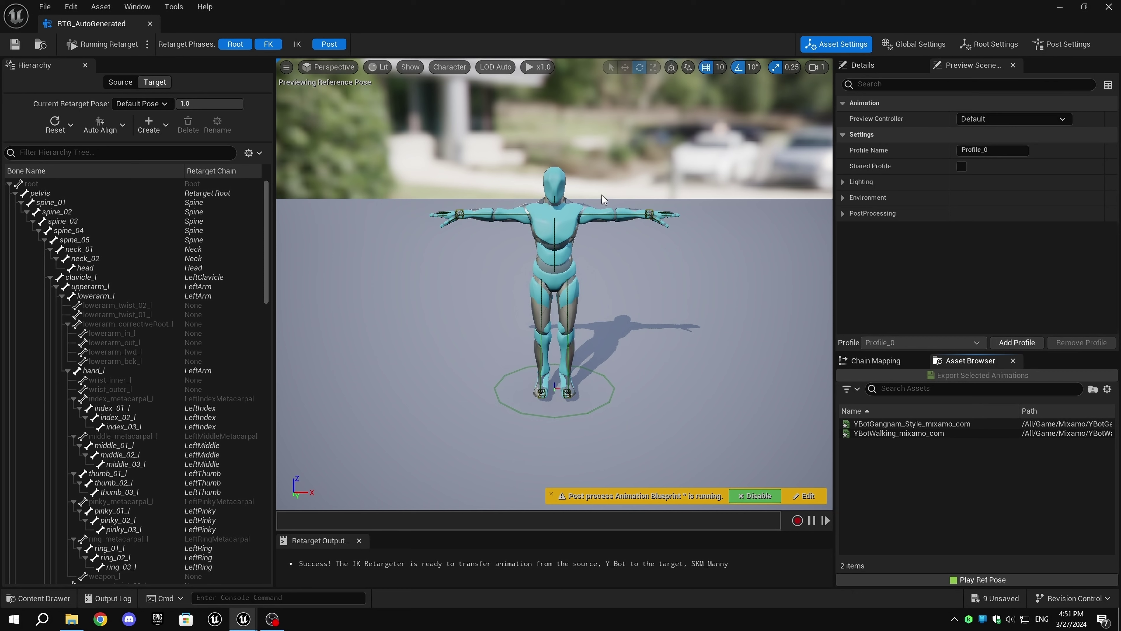
{"action": "left_click_drag", "start_coordinate": [703, 347], "coordinate": [708, 344]}
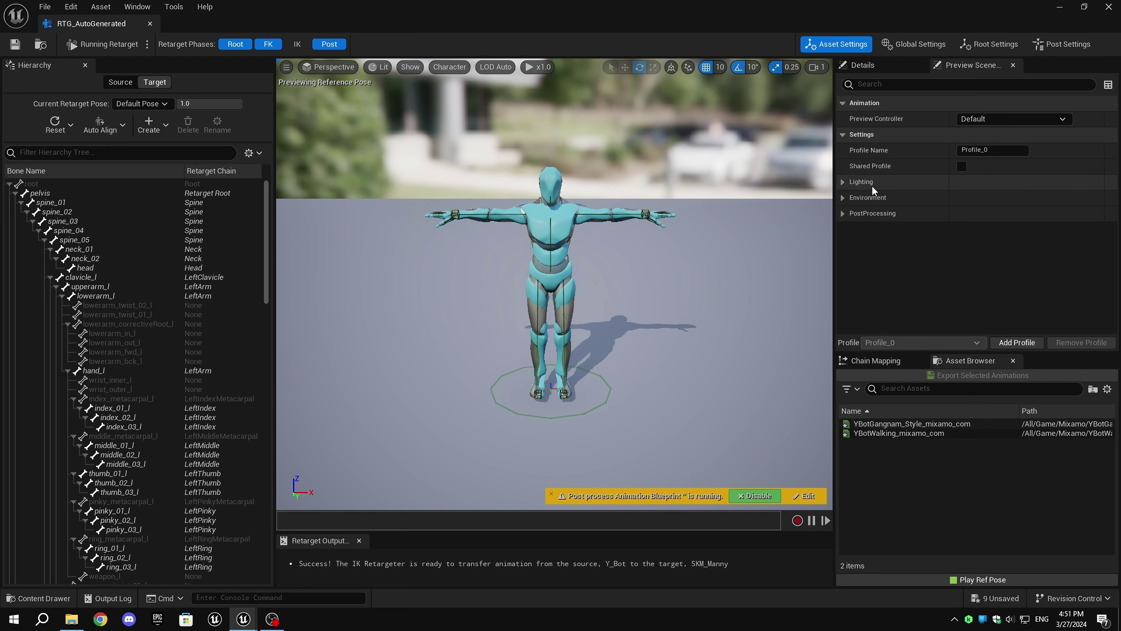
Set the retargeter's Target Mesh Offset X to 200 to place Manny beside the Y Bot in the preview.
{"action": "left_click", "coordinate": [863, 65]}
{"action": "scroll", "coordinate": [1029, 295], "scroll_direction": "down", "scroll_amount": 2}
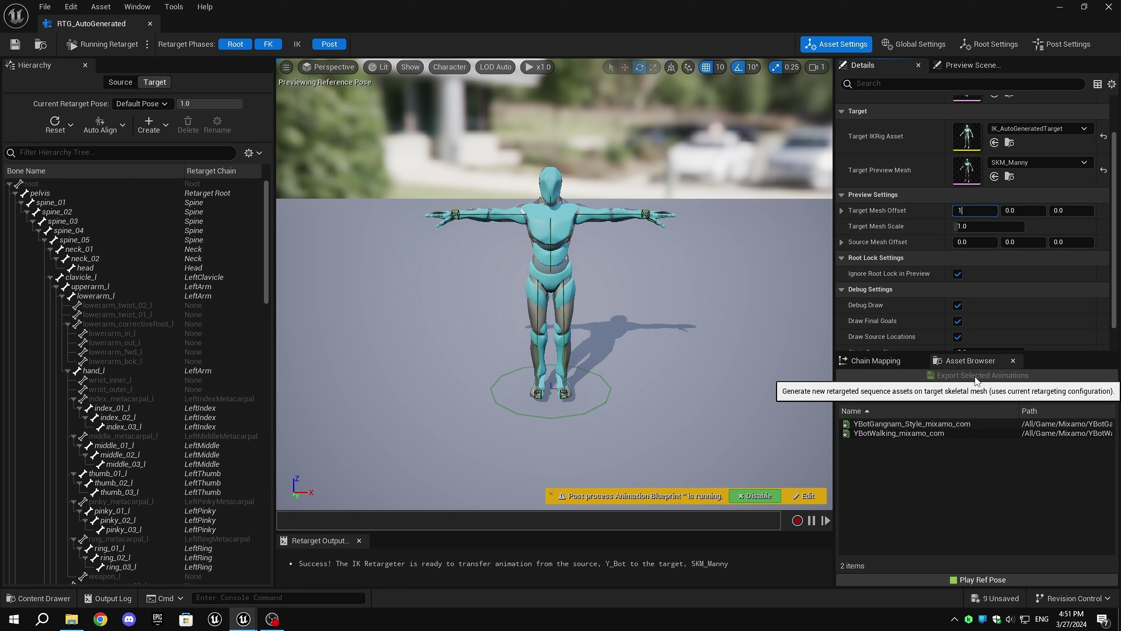
{"action": "key", "text": "Return"}
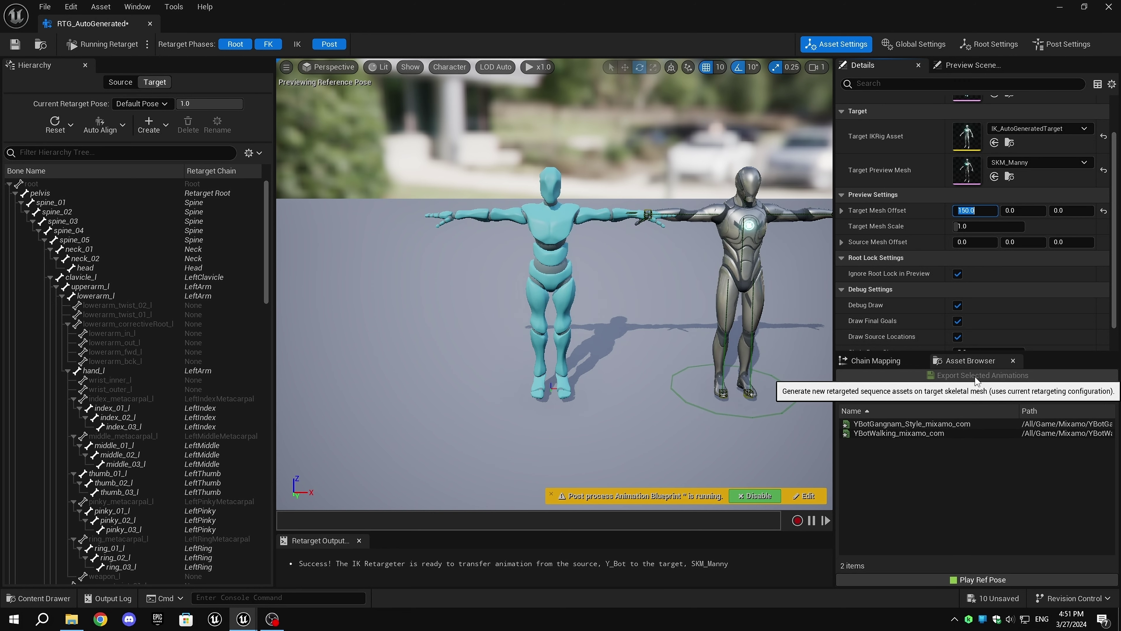
{"action": "type", "text": "200"}
{"action": "key", "text": "Return"}
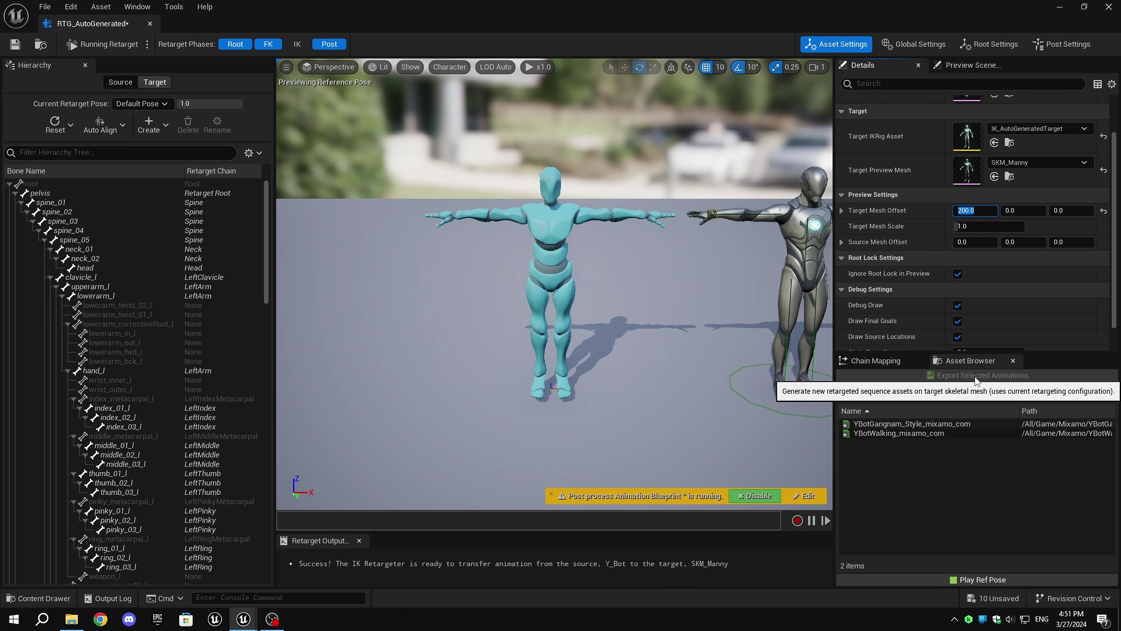
{"action": "scroll", "coordinate": [687, 271], "scroll_direction": "down", "scroll_amount": 4}
{"action": "middle_click_drag", "start_coordinate": [687, 271], "coordinate": [746, 270]}
{"action": "scroll", "coordinate": [688, 271], "scroll_direction": "up", "scroll_amount": 1}
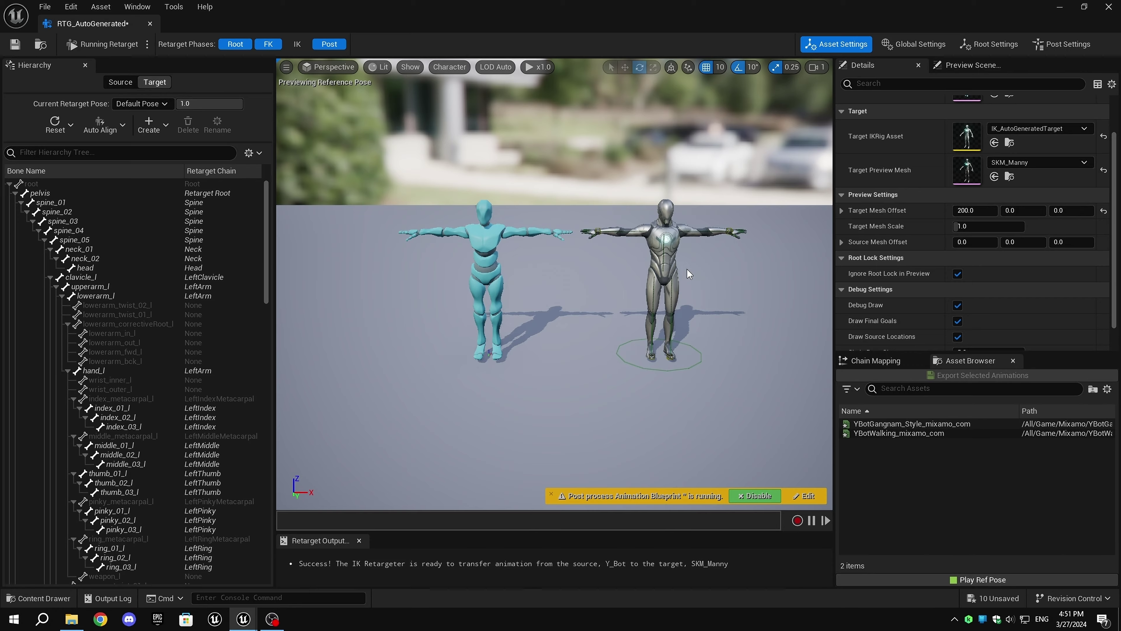
Preview YBotWalking_mixamo_com and YBotGangnam_Style_mixamo_com on both meshes, compare the motion, and clear the animation selection.
{"action": "left_click", "coordinate": [927, 432]}
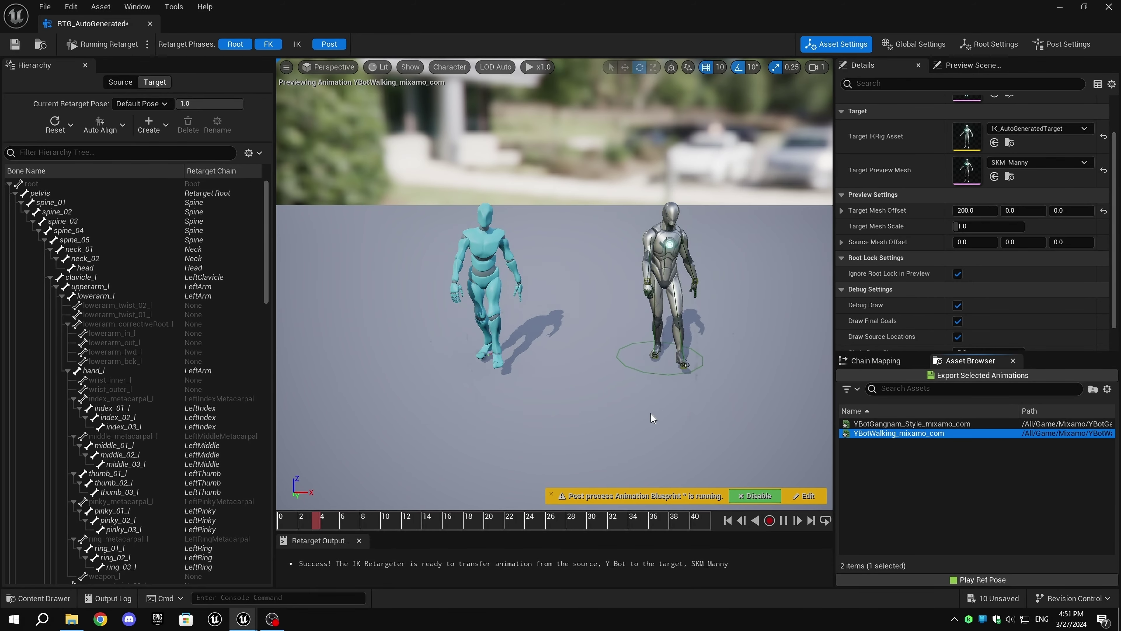
{"action": "scroll", "coordinate": [78, 201], "scroll_direction": "down", "scroll_amount": 10}
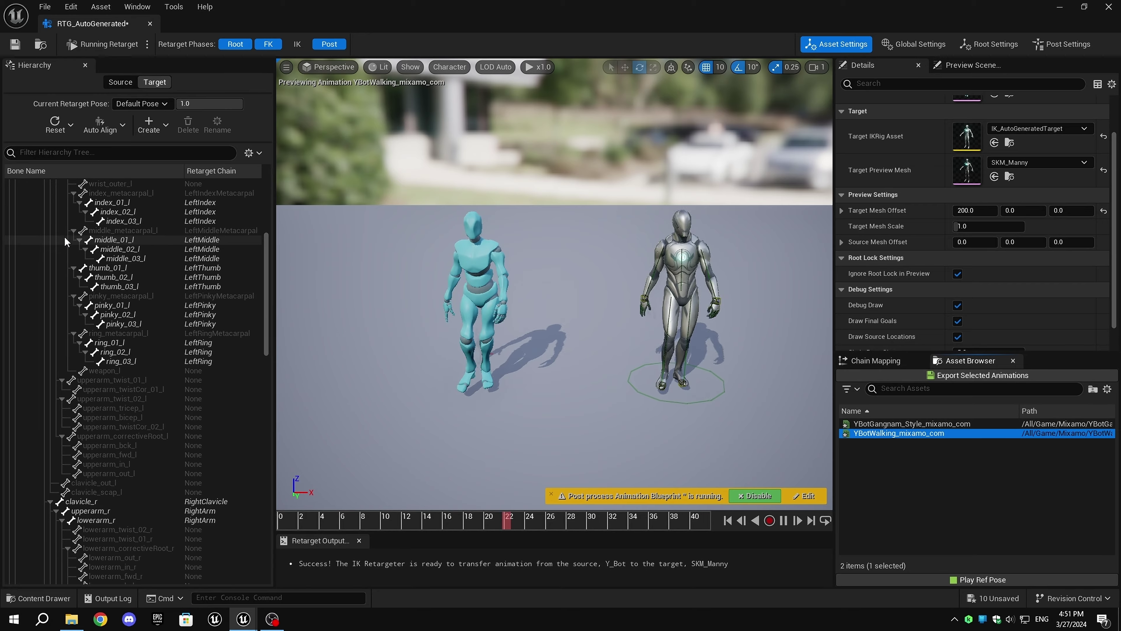
{"action": "left_click", "coordinate": [905, 424]}
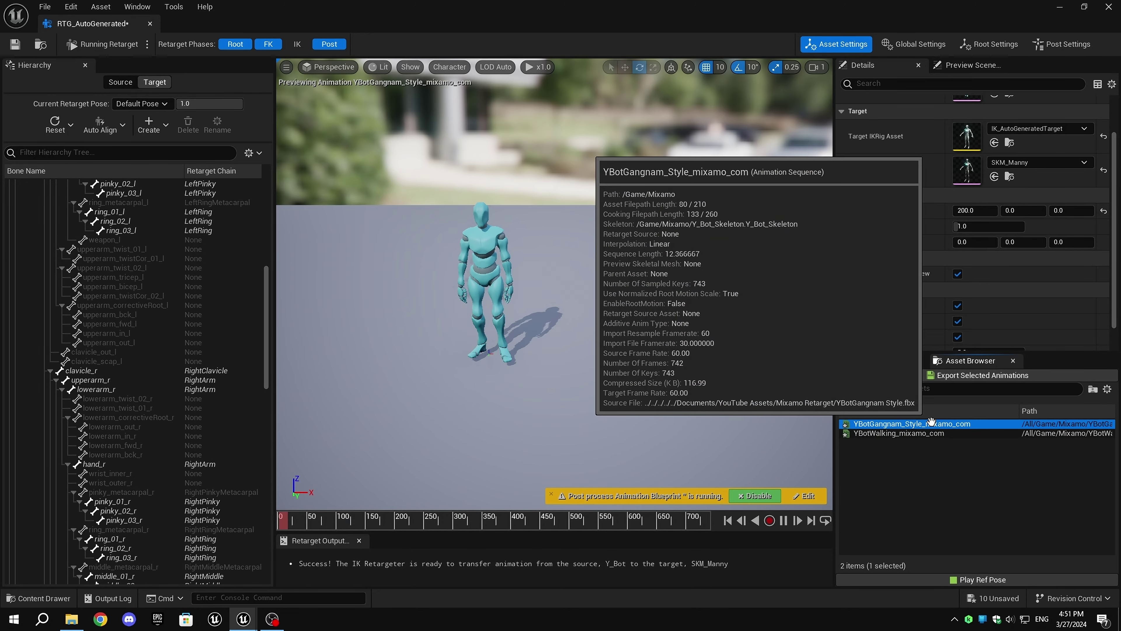
{"action": "scroll", "coordinate": [488, 382], "scroll_direction": "up", "scroll_amount": 5}
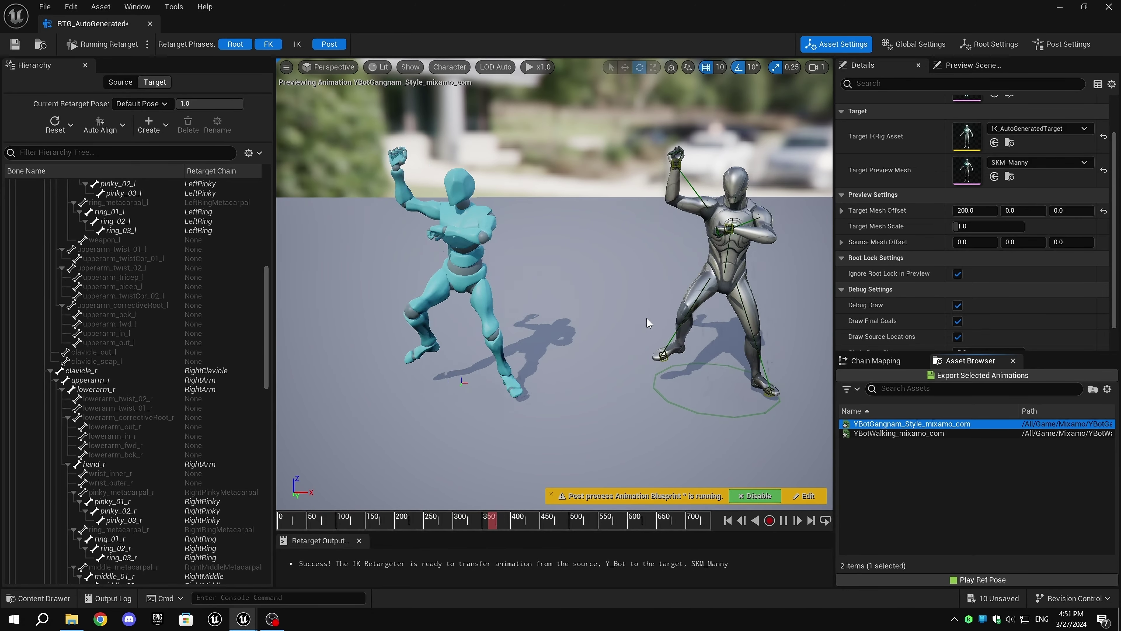
{"action": "left_click", "coordinate": [920, 464]}
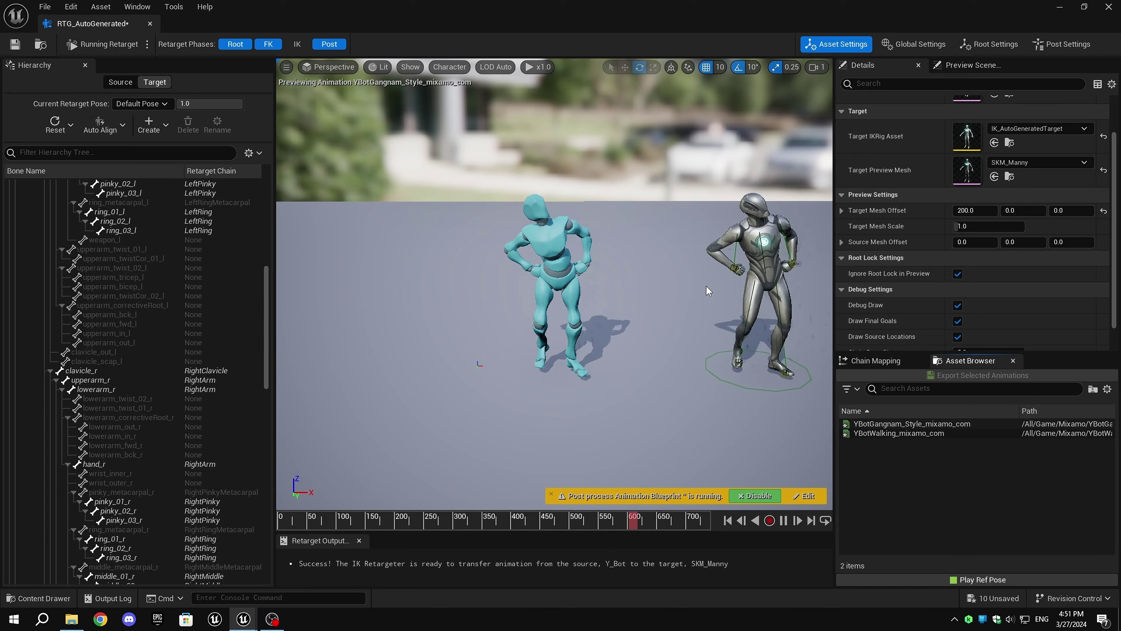